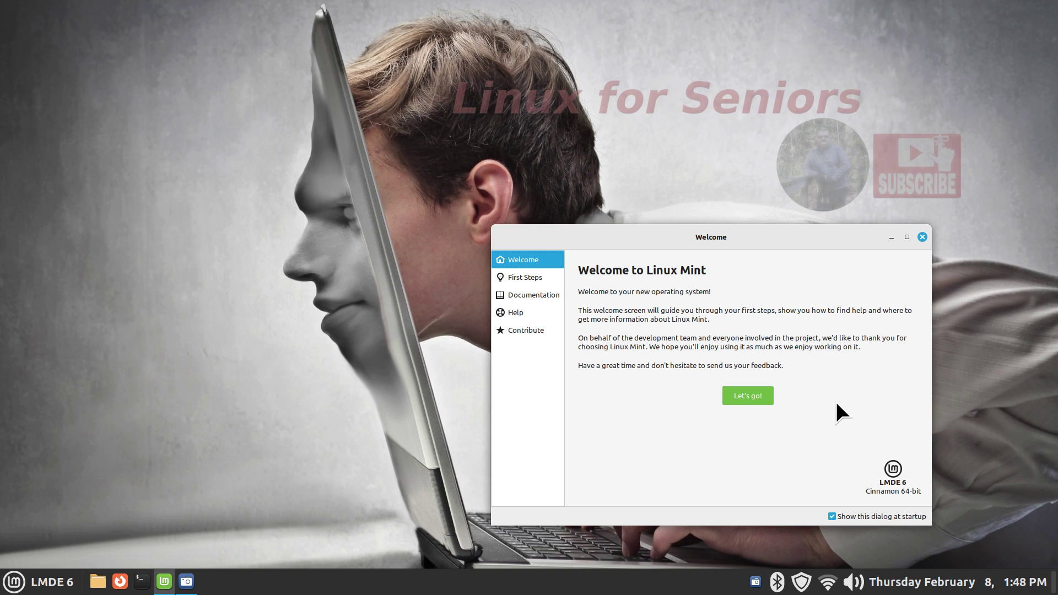
Close the Linux Mint welcome screen.
left_click(923, 237)
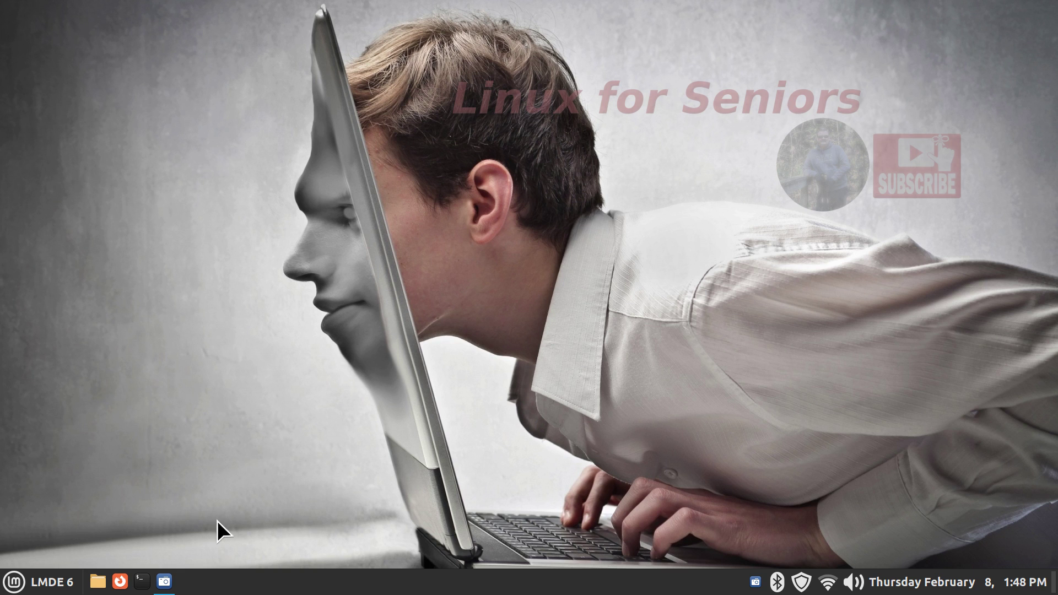
Open a terminal, enlarge its font, highlight the user and lmde6 host, and enter inxi -Fxz.
left_click(139, 583)
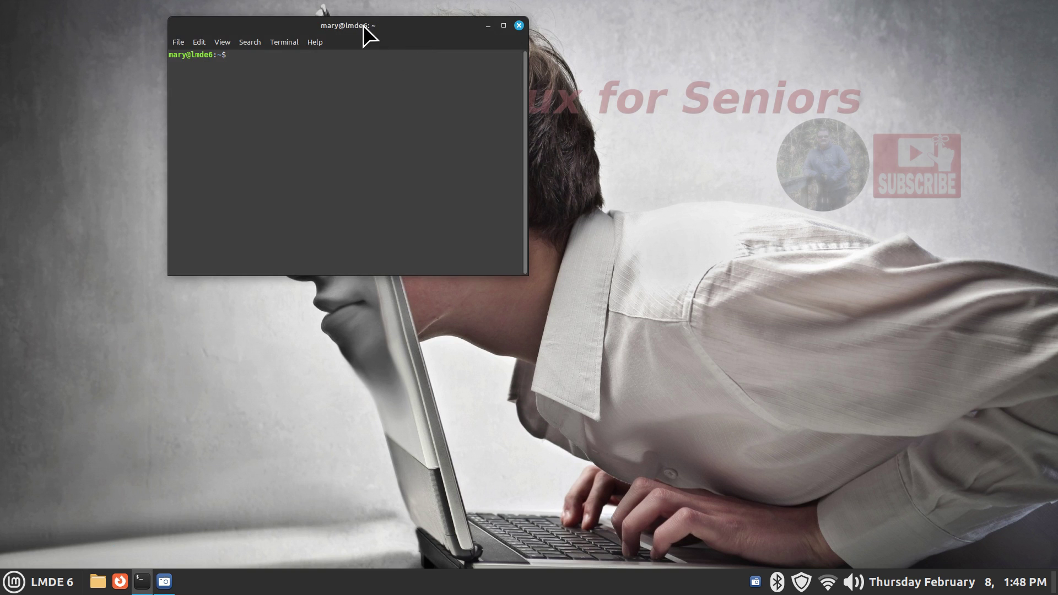
left_click_drag(362, 26, 404, 139)
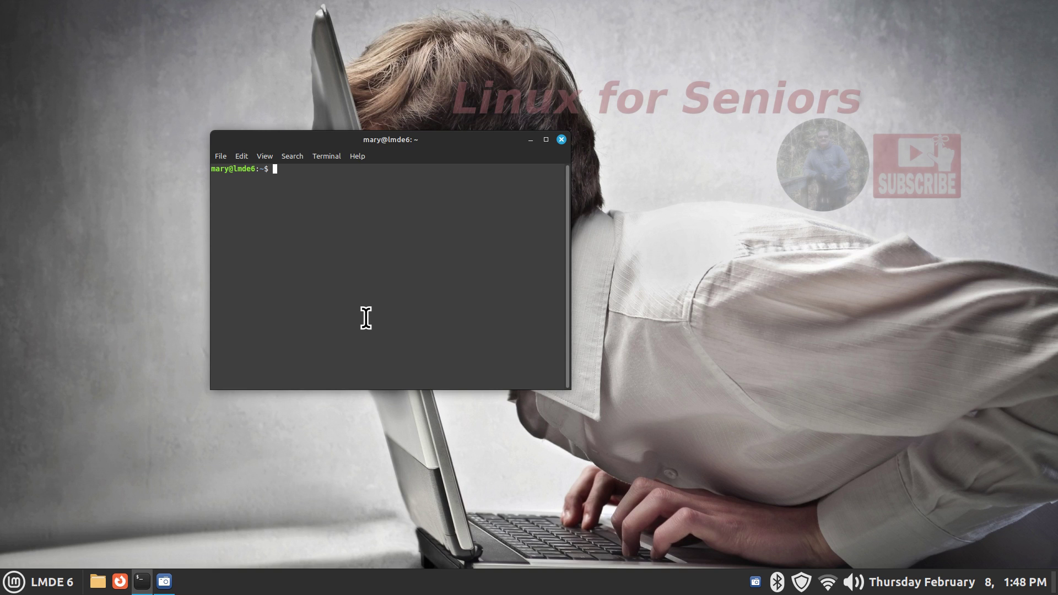
key("ctrl+plus")
key("ctrl+plus")
key("ctrl+plus")
key("ctrl+plus")
key("ctrl+plus")
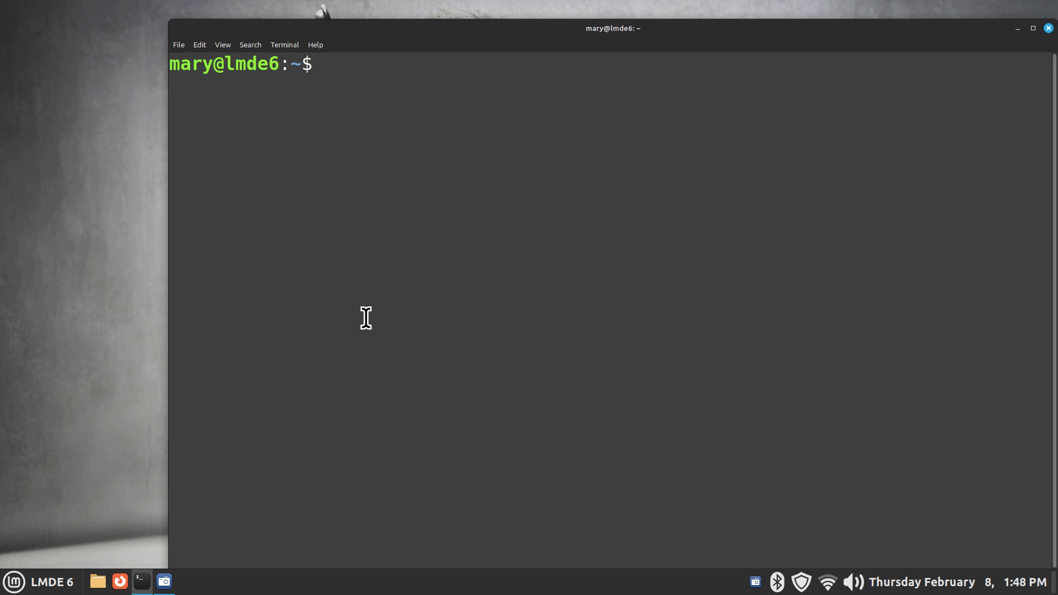
left_click_drag(730, 29, 636, 17)
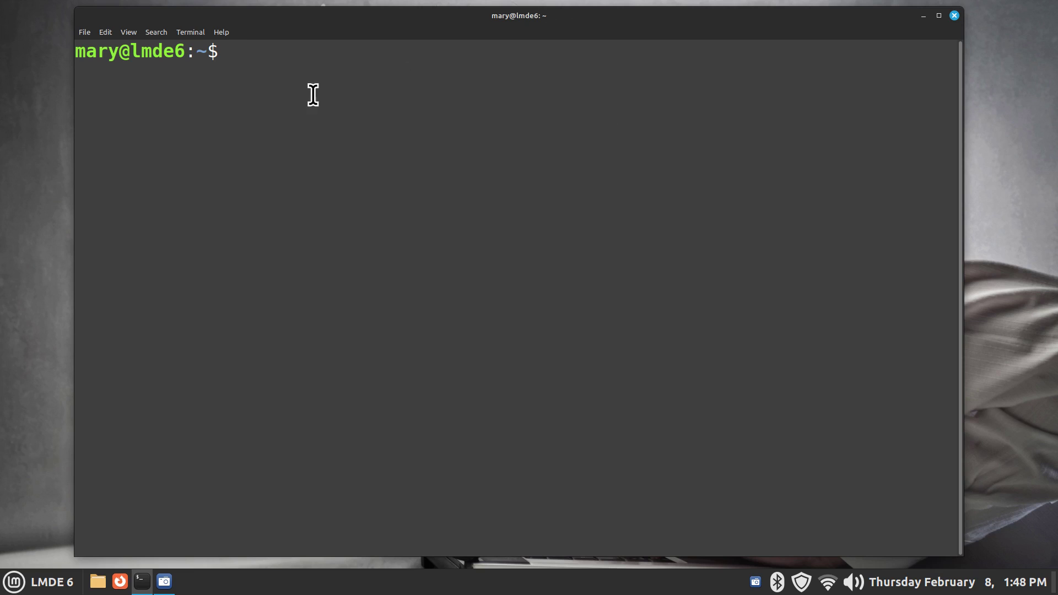
left_click_drag(119, 50, 73, 49)
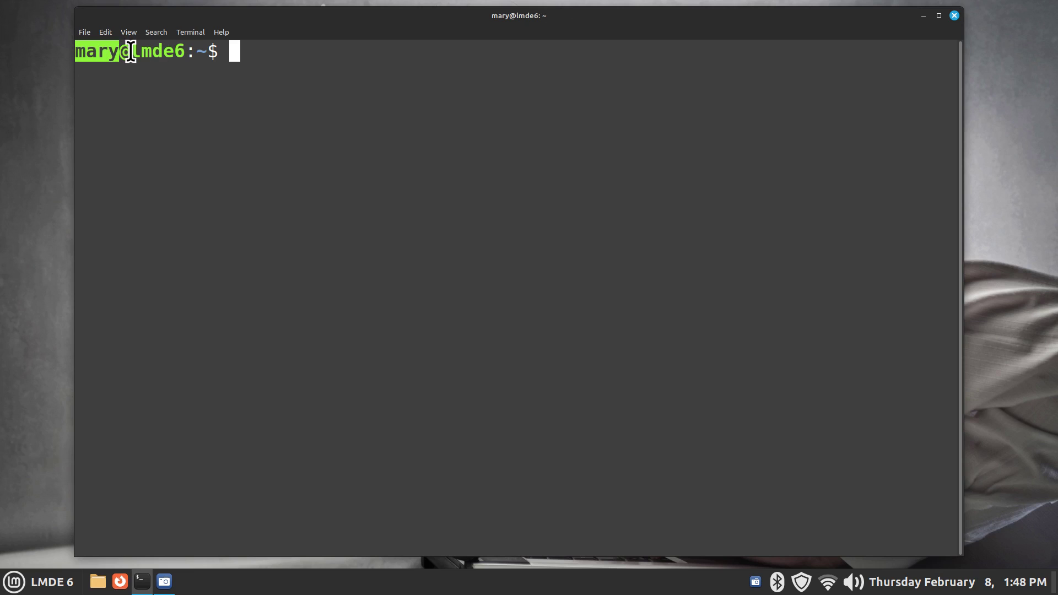
left_click_drag(128, 51, 188, 55)
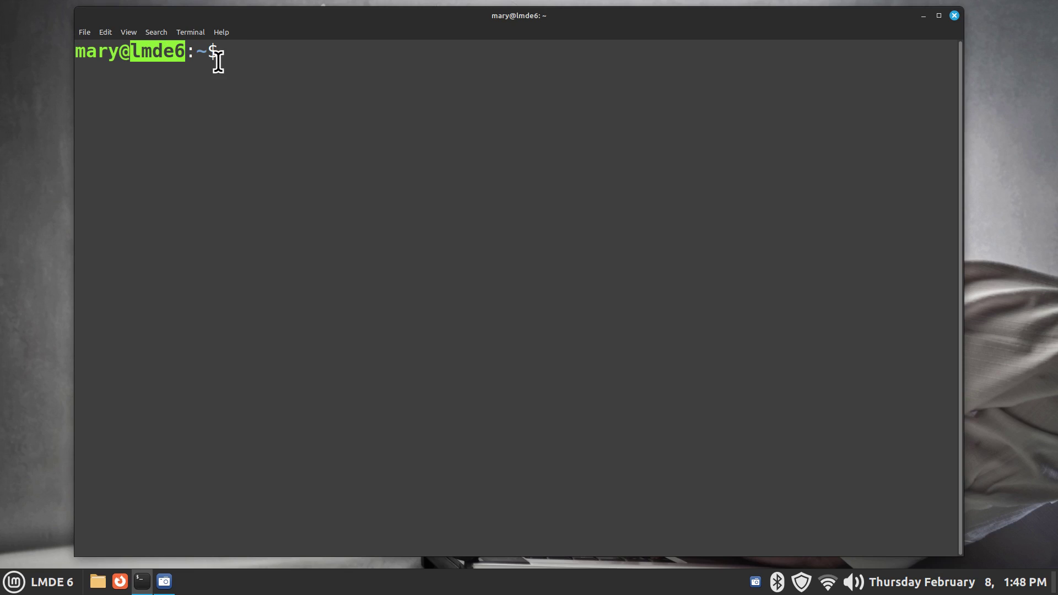
type("inxi -Fxz")
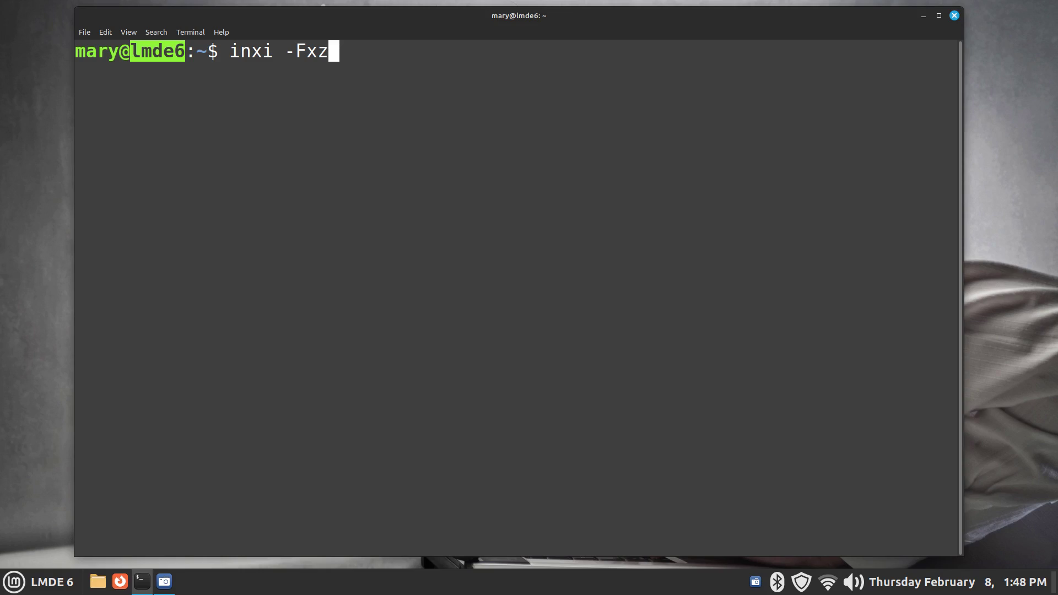
Run inxi -Fxz and highlight the LMDE 6 distro and Debian 12.1 bookworm base.
key("Return")
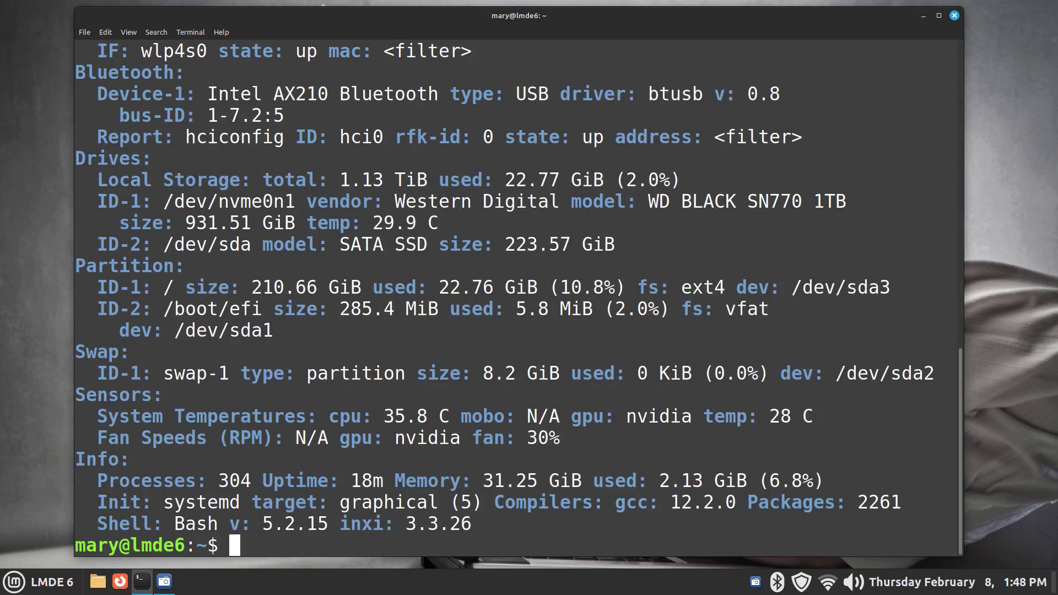
scroll(506, 229, "up", 8)
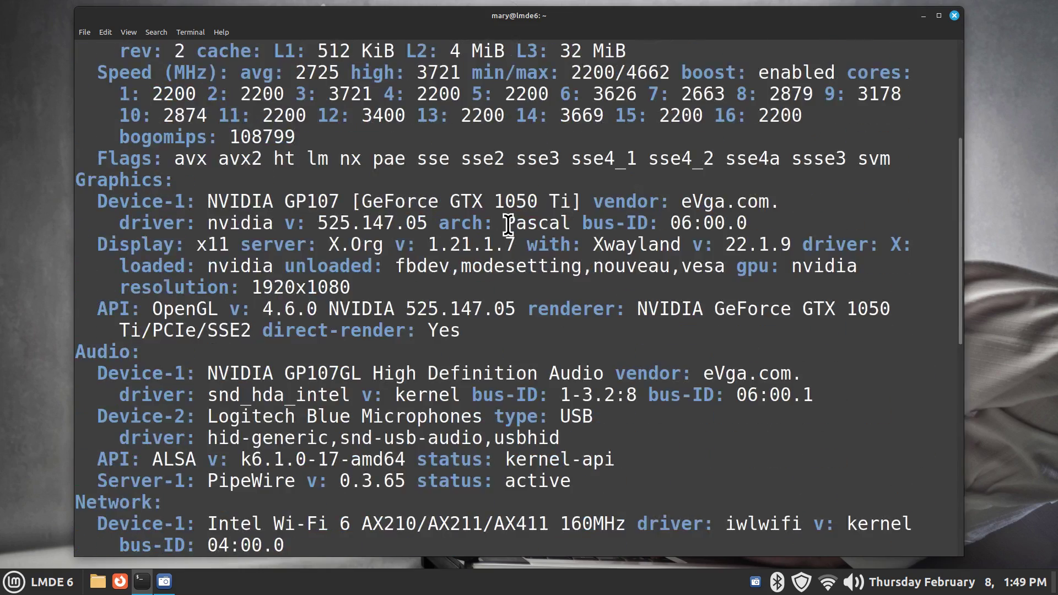
scroll(507, 226, "up", 4)
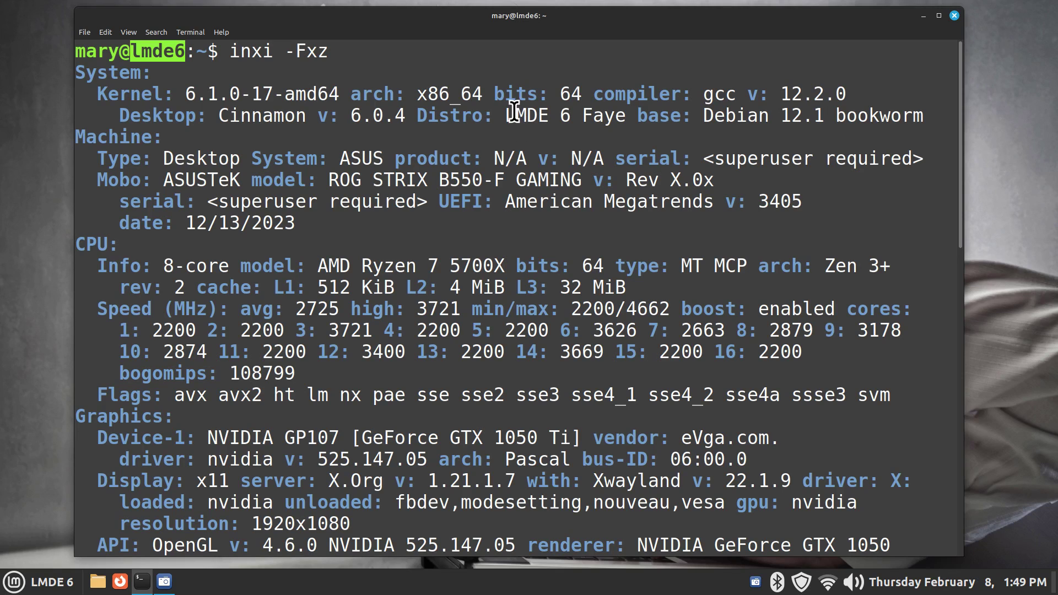
left_click_drag(506, 118, 573, 120)
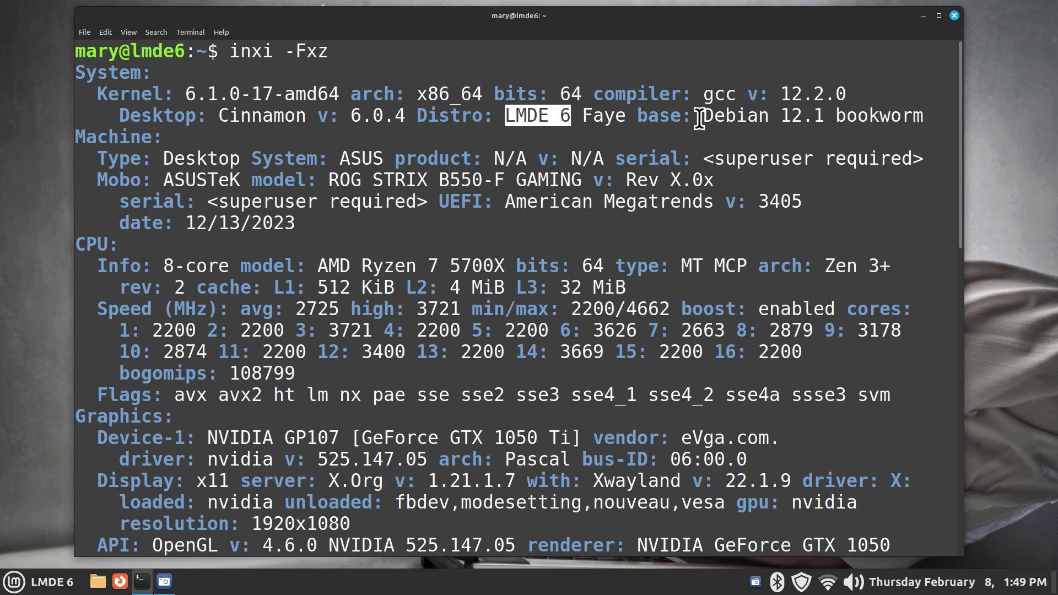
left_click_drag(704, 119, 923, 118)
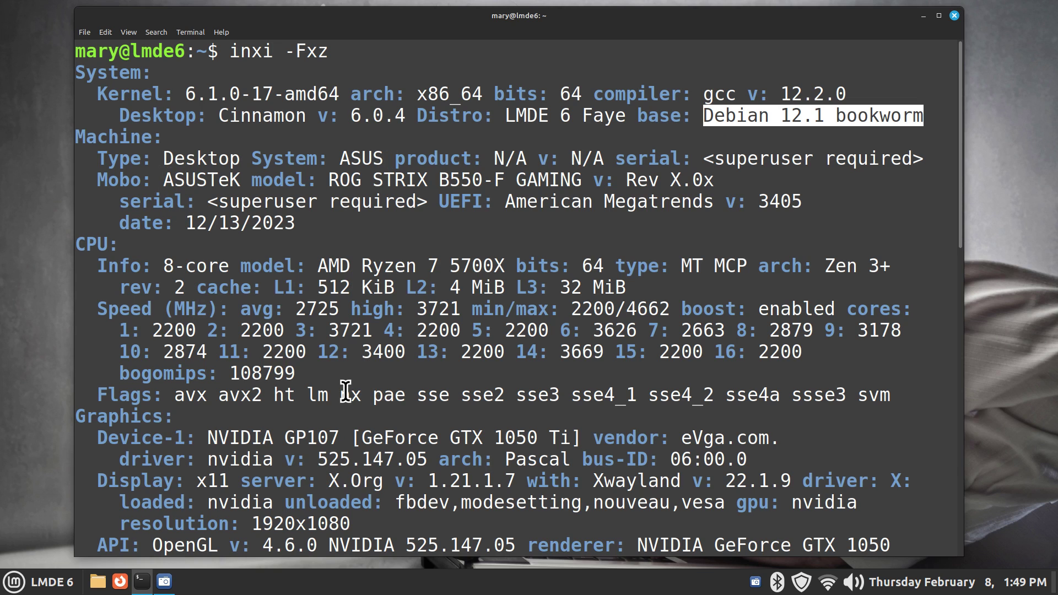
Highlight nvidia as the graphics driver and nouveau among the unloaded drivers.
scroll(346, 386, "down", 2)
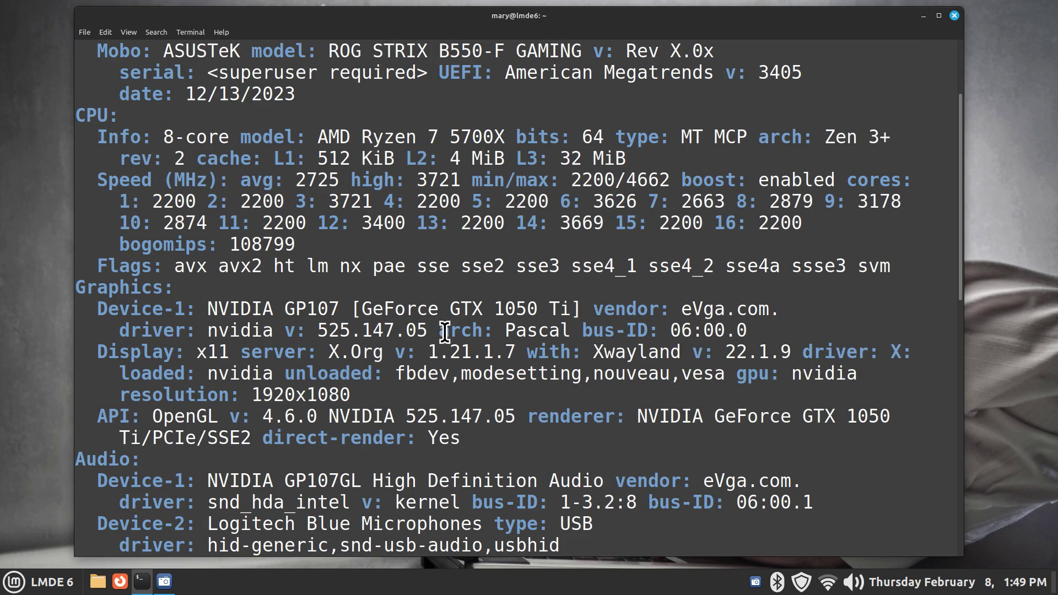
left_click_drag(207, 330, 274, 331)
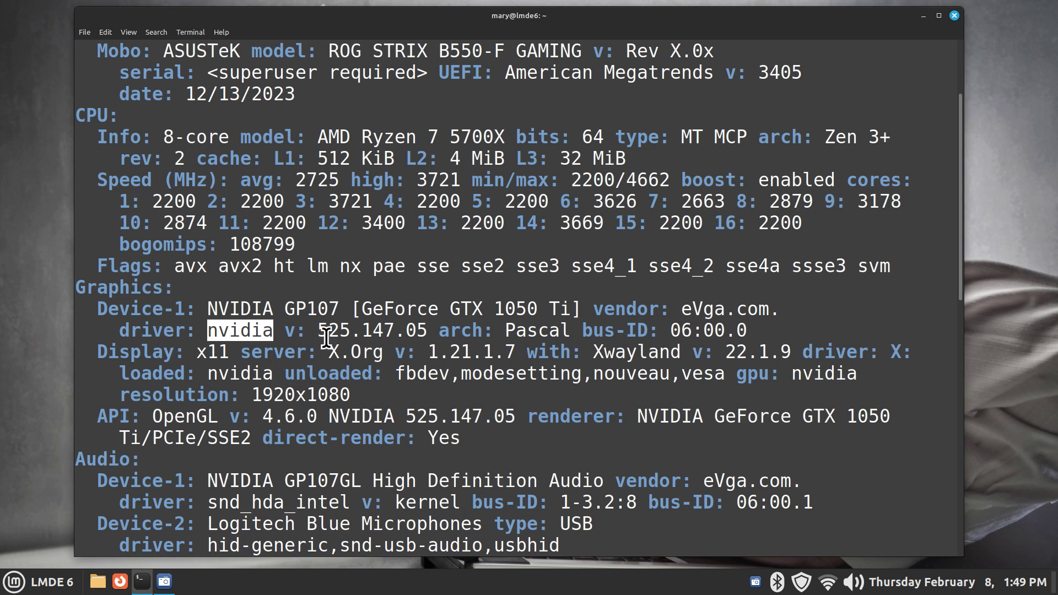
left_click(593, 377)
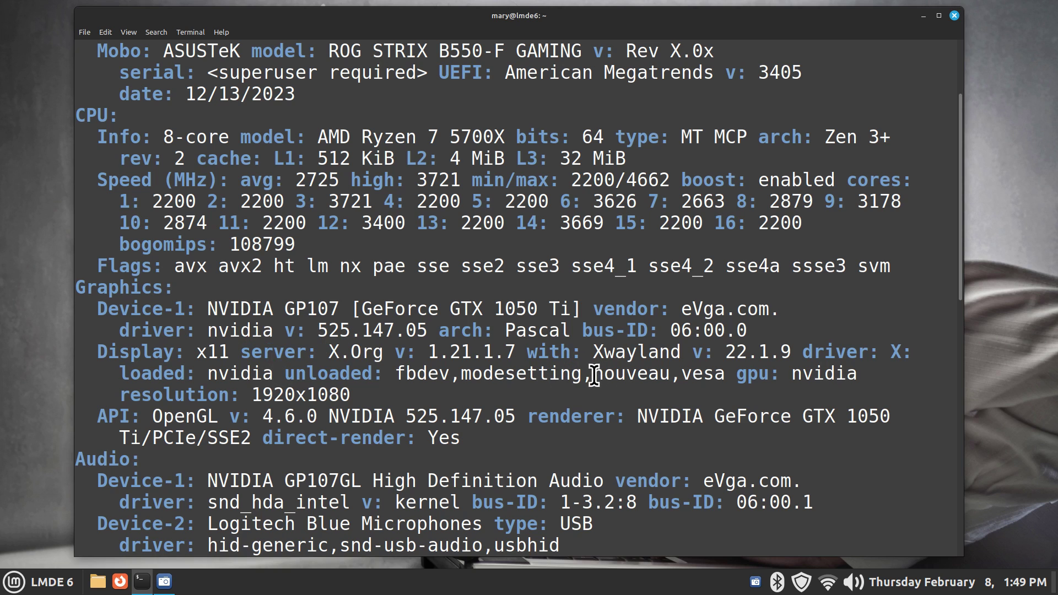
left_click_drag(593, 377, 669, 377)
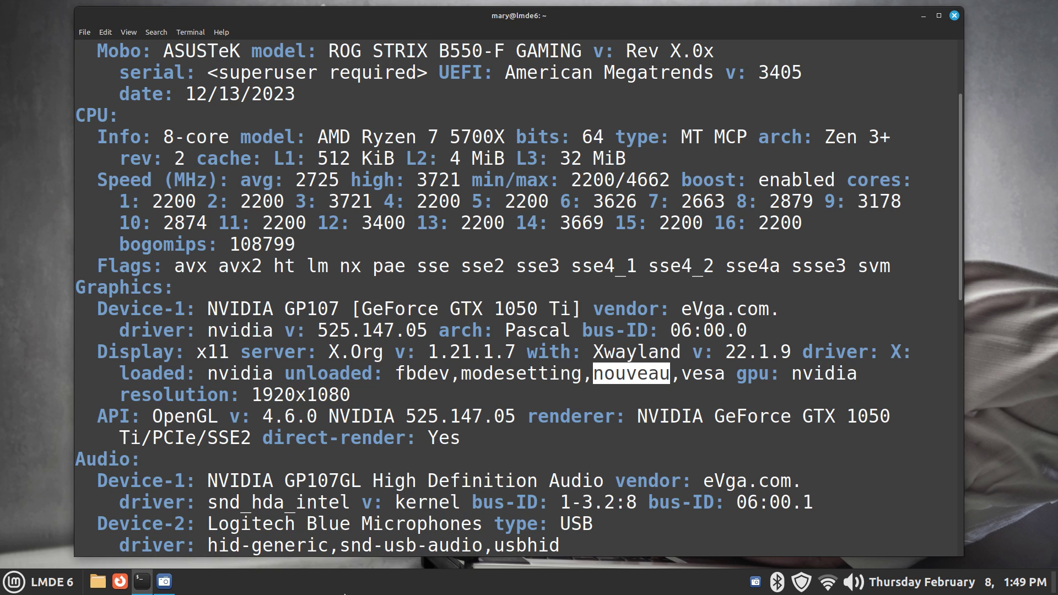
right_click(344, 581)
left_click(352, 550)
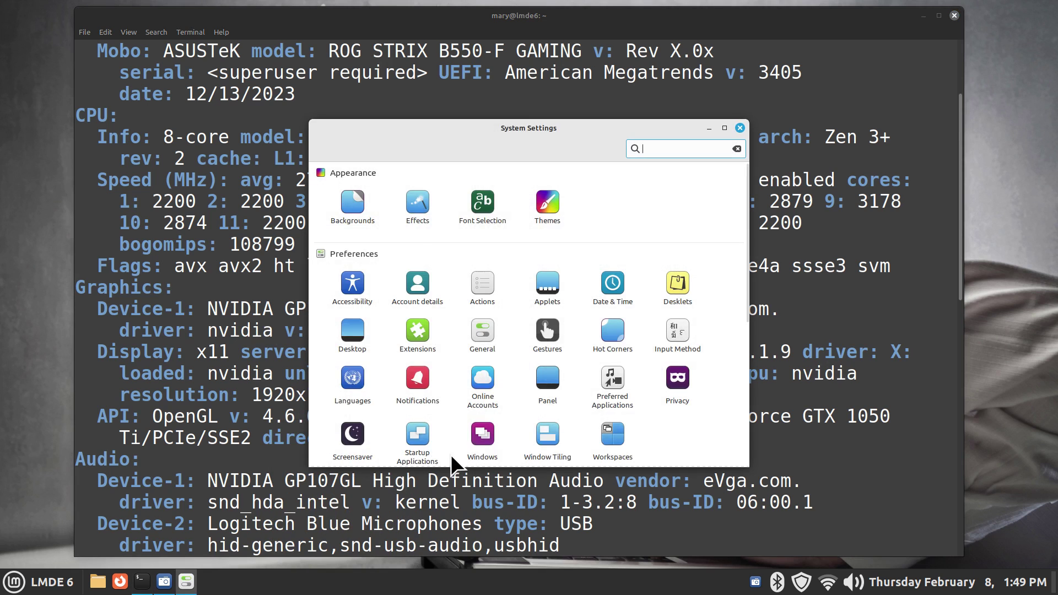
scroll(455, 450, "down", 8)
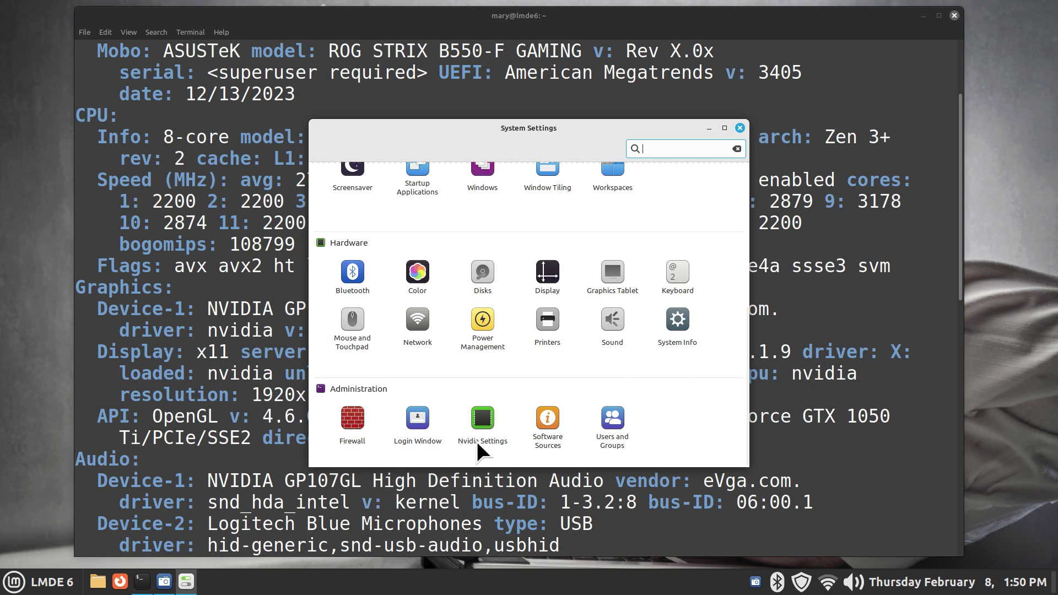
left_click(740, 128)
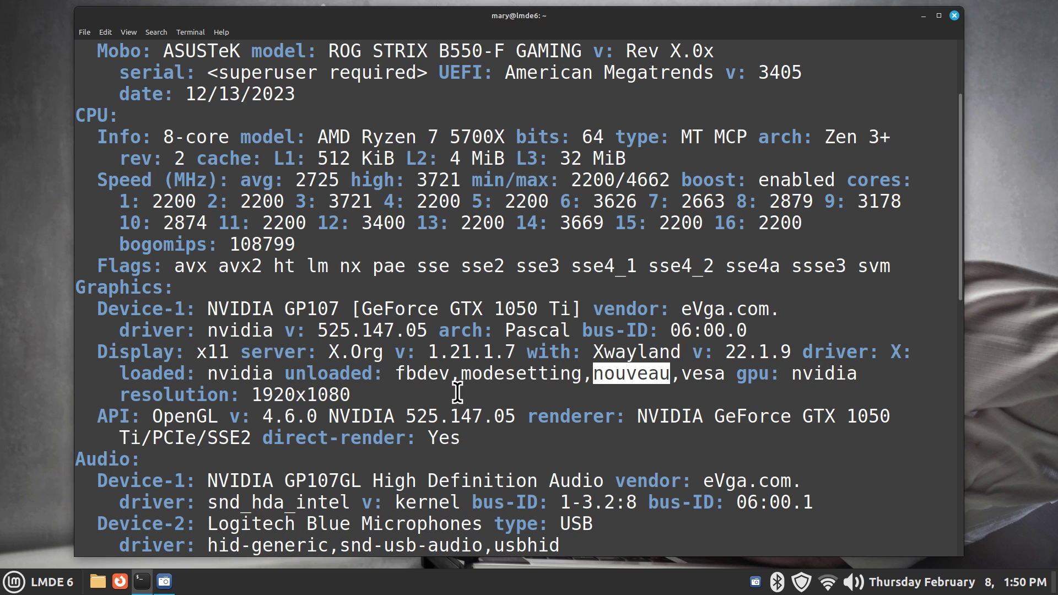
left_click(14, 581)
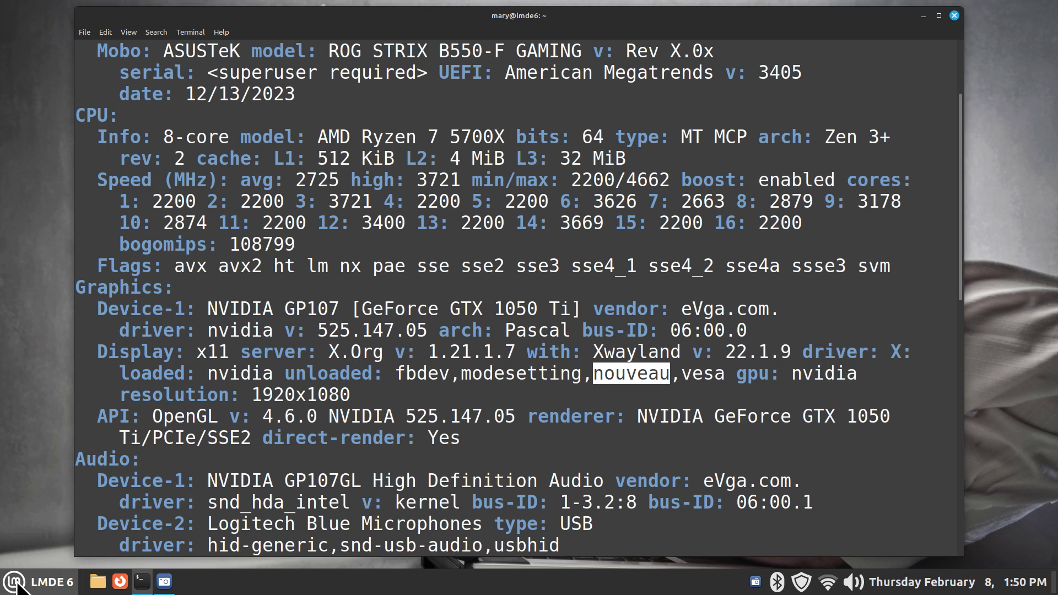
type("syl")
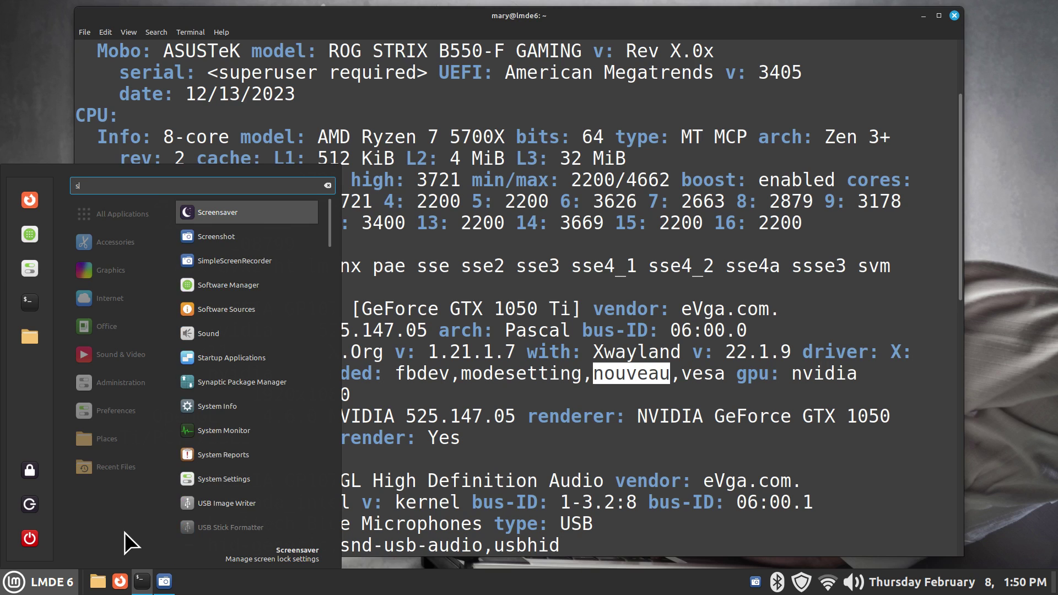
left_click(255, 288)
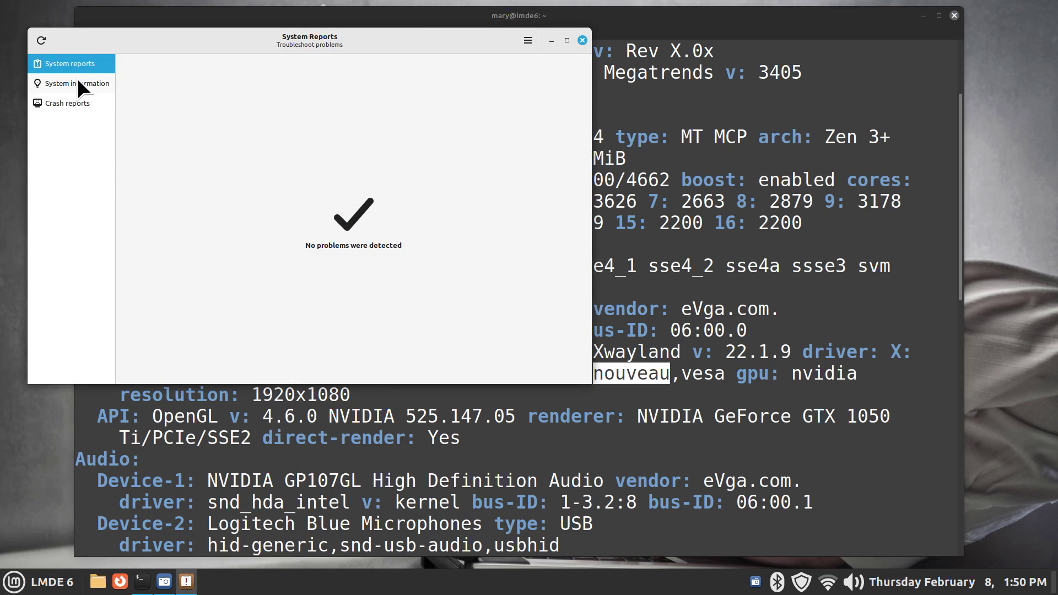
left_click(77, 84)
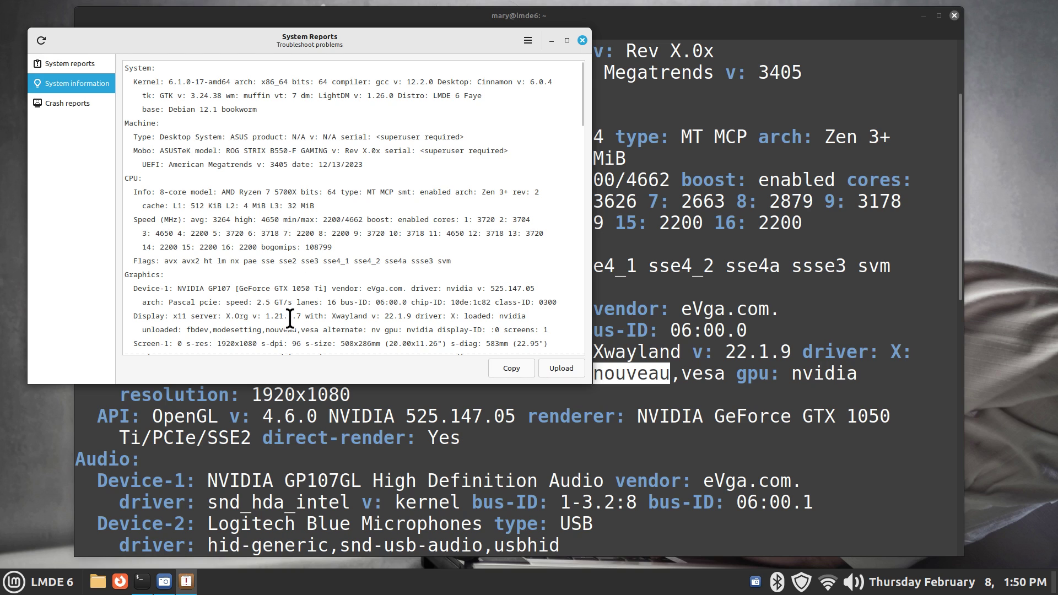
left_click_drag(461, 318, 527, 319)
left_click(581, 38)
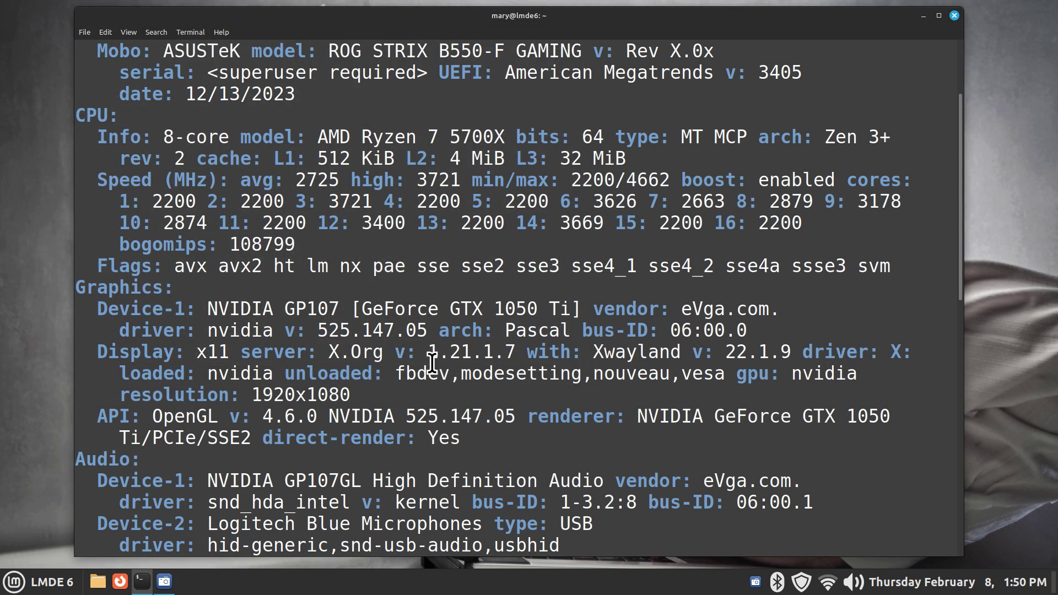
Clear the terminal screen and list the command history.
key("ctrl+c")
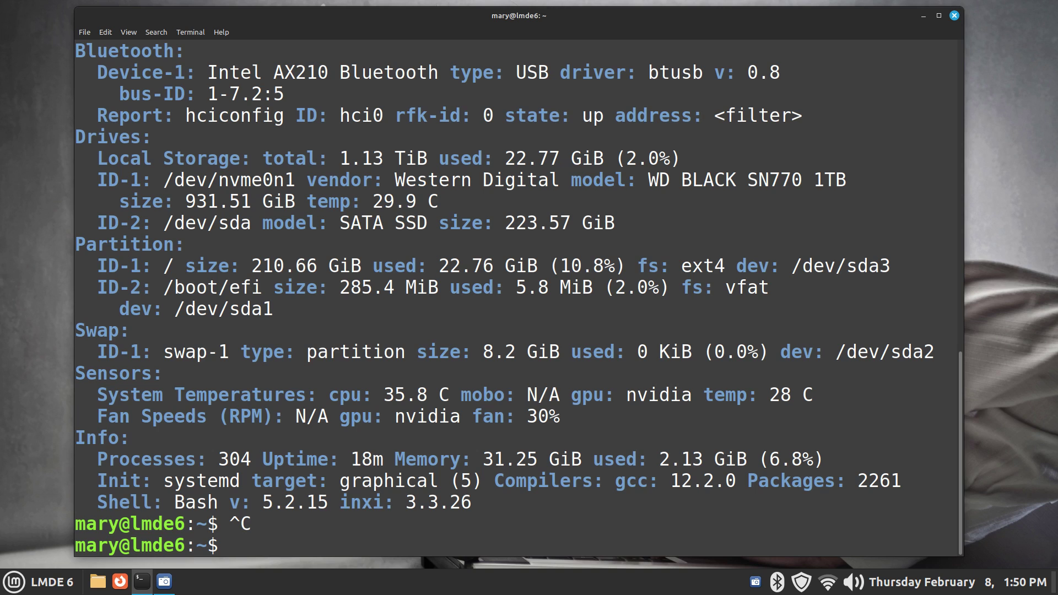
type("clear")
key("Return")
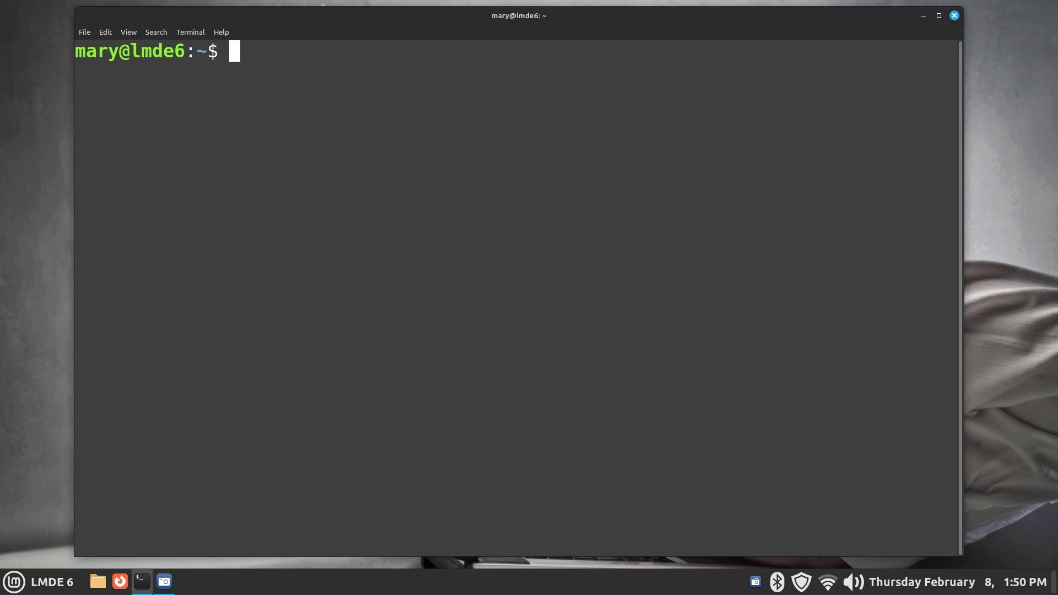
type("histo")
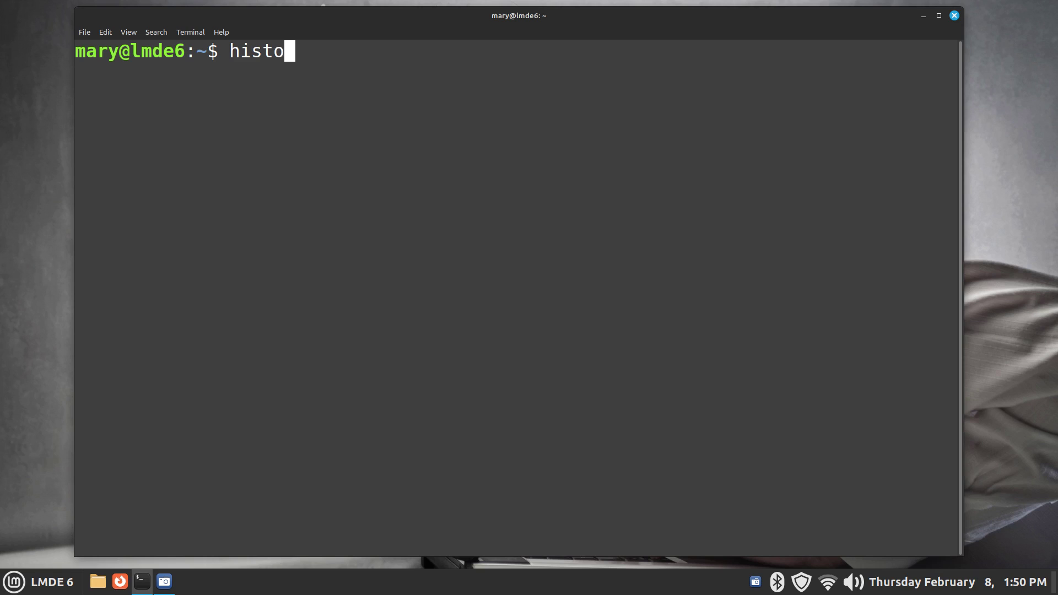
type("ry")
key("Return")
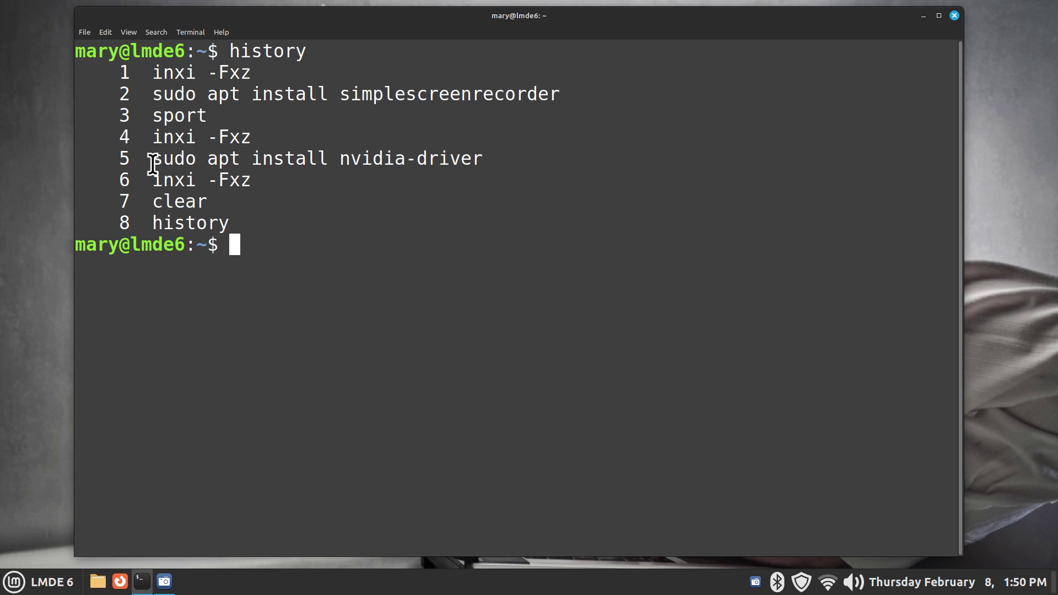
Copy the sudo apt install nvidia-driver command from the history.
left_click_drag(151, 161, 481, 159)
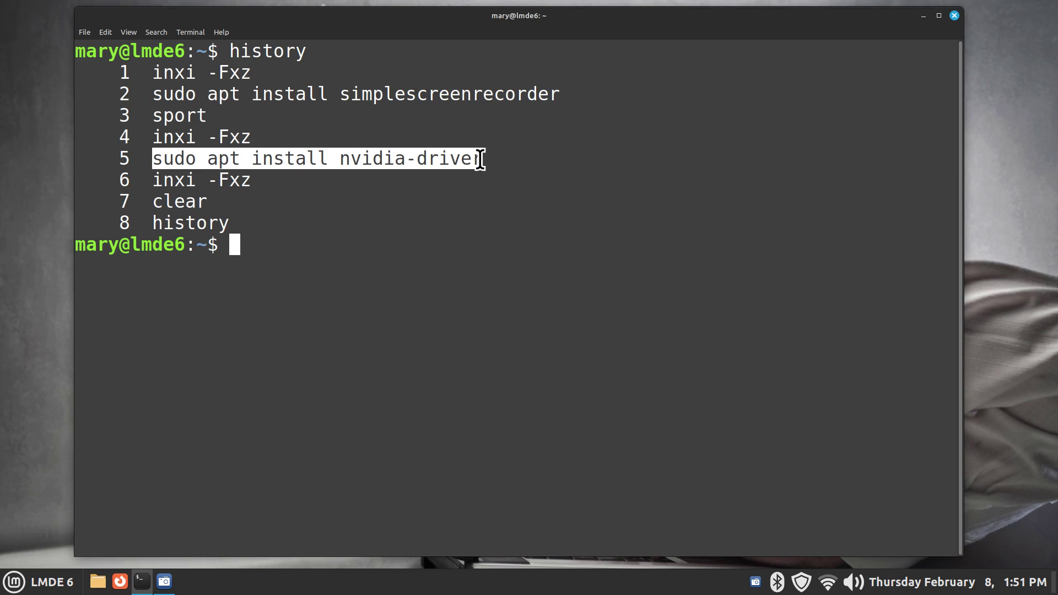
right_click(399, 160)
left_click(432, 197)
left_click(247, 246)
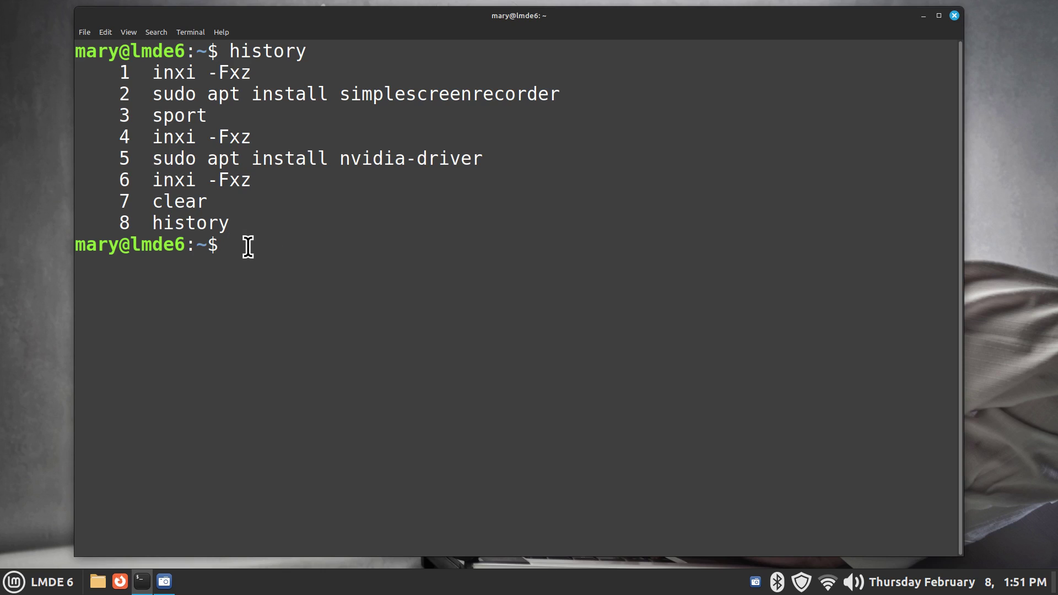
right_click(248, 246)
Paste sudo apt install nvidia-driver at the prompt and step the cursor through it.
left_click(284, 315)
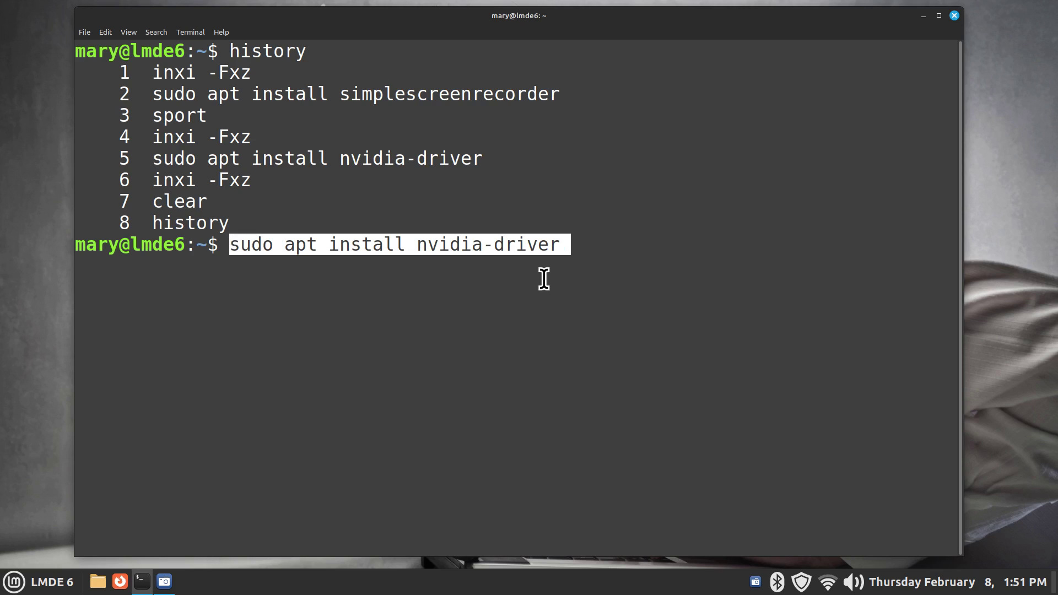
key("Left")
key("Left")
key("Left")
key("Left")
key("Left")
key("Left")
key("Left")
key("Left")
key("Left")
key("Left")
key("Left")
key("Left")
key("Left")
key("Left")
key("Left")
key("Left")
key("Left")
key("Left")
key("Left")
key("Left")
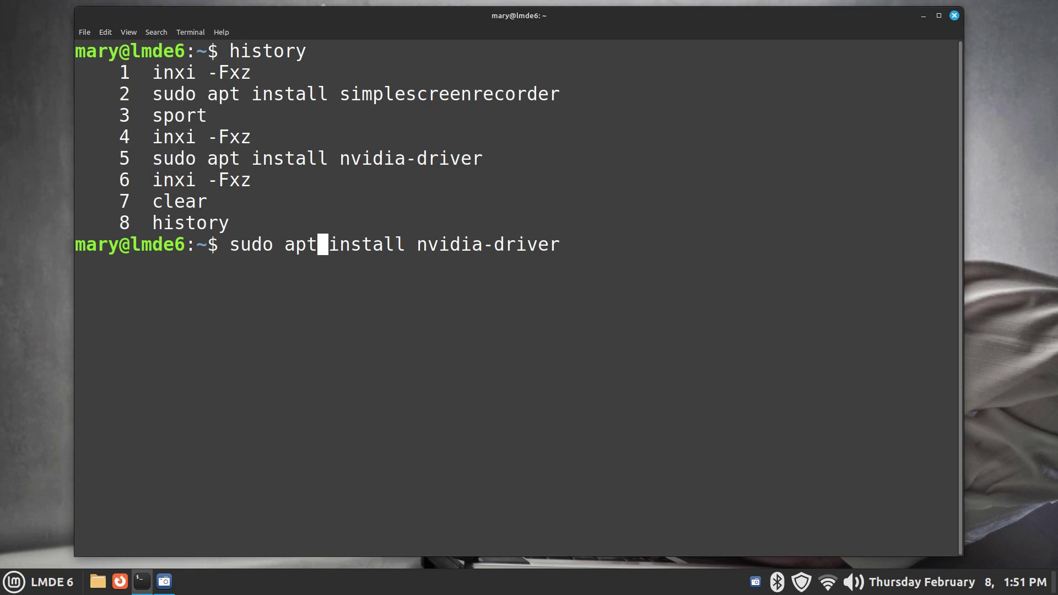
key("Left")
key("Left")
key("Left")
key("Left")
key("Left")
key("Left")
key("Left")
key("Left")
key("Right")
key("Right")
key("Right")
key("Right")
key("Right")
key("Right")
key("Right")
key("Right")
key("Right")
key("Right")
key("Right")
key("Right")
key("Right")
key("Right")
key("Right")
key("Right")
key("Right")
key("Right")
key("Right")
key("Right")
key("Right")
key("Right")
key("Right")
key("Right")
key("Right")
key("Right")
key("Right")
key("Right")
key("Right")
key("Right")
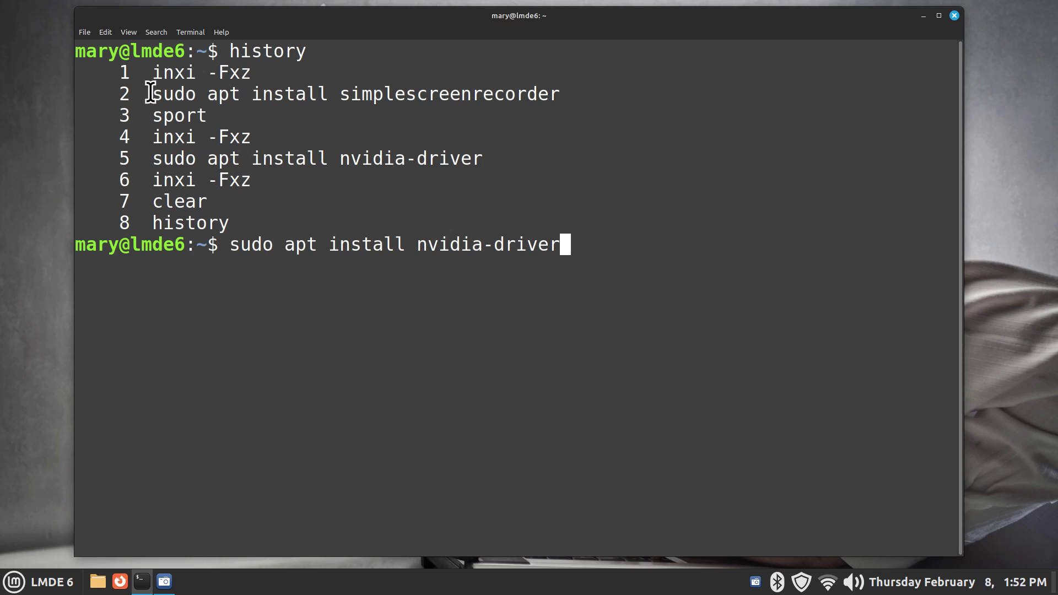
left_click_drag(148, 95, 329, 95)
left_click_drag(230, 244, 402, 249)
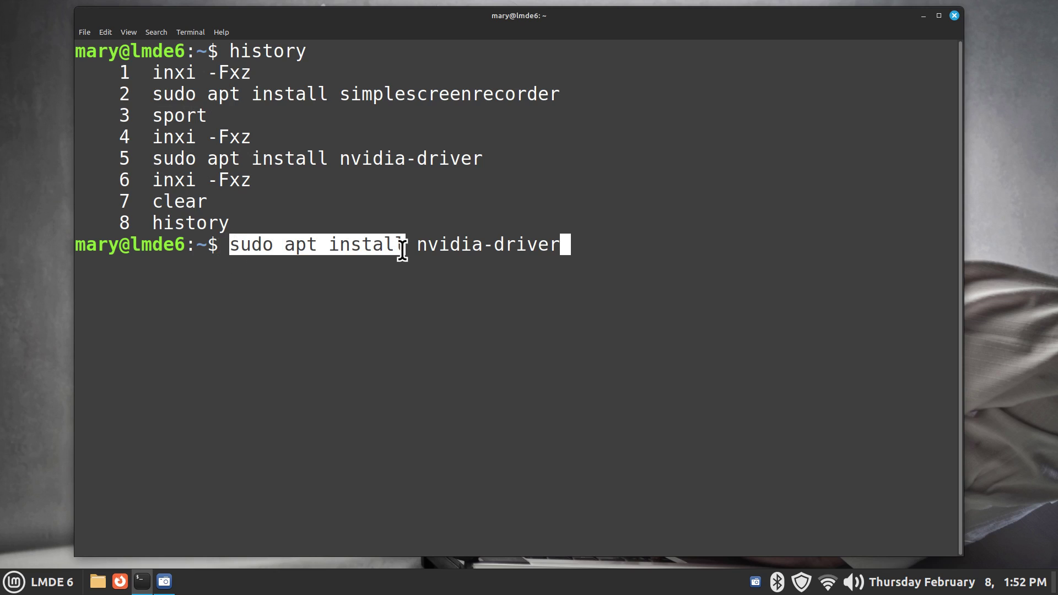
left_click(338, 95)
left_click_drag(338, 95, 561, 94)
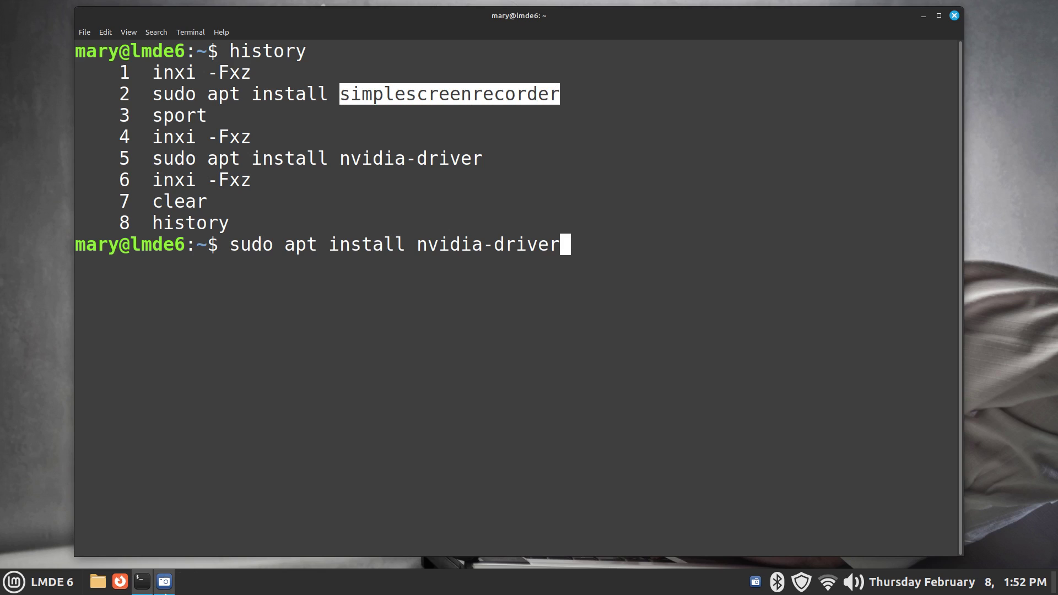
mouse_move(166, 590)
left_click(438, 104)
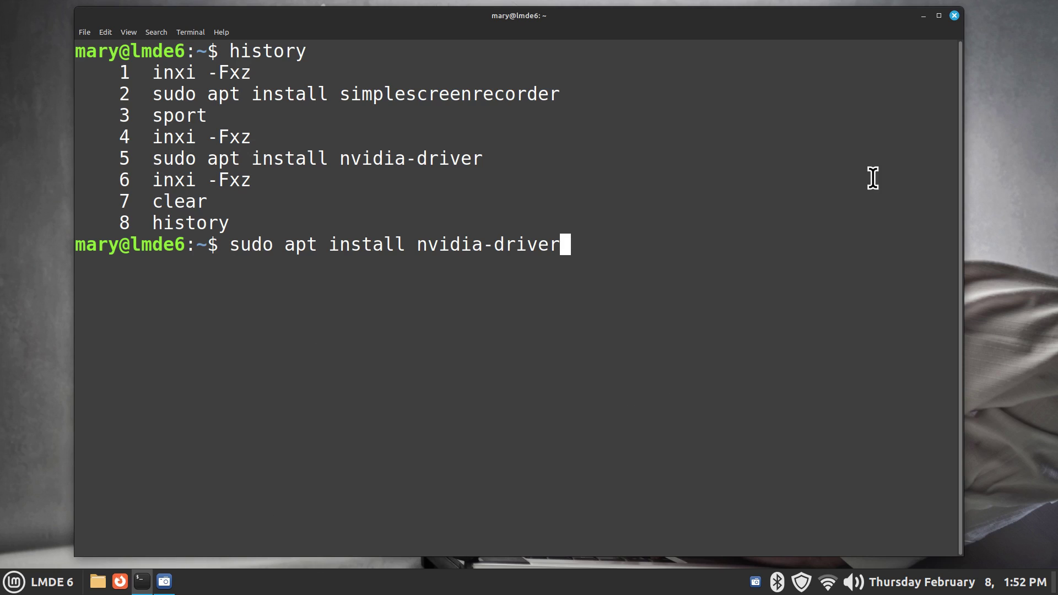
Close the terminal and dismiss the shutdown dialog without shutting down.
left_click(955, 16)
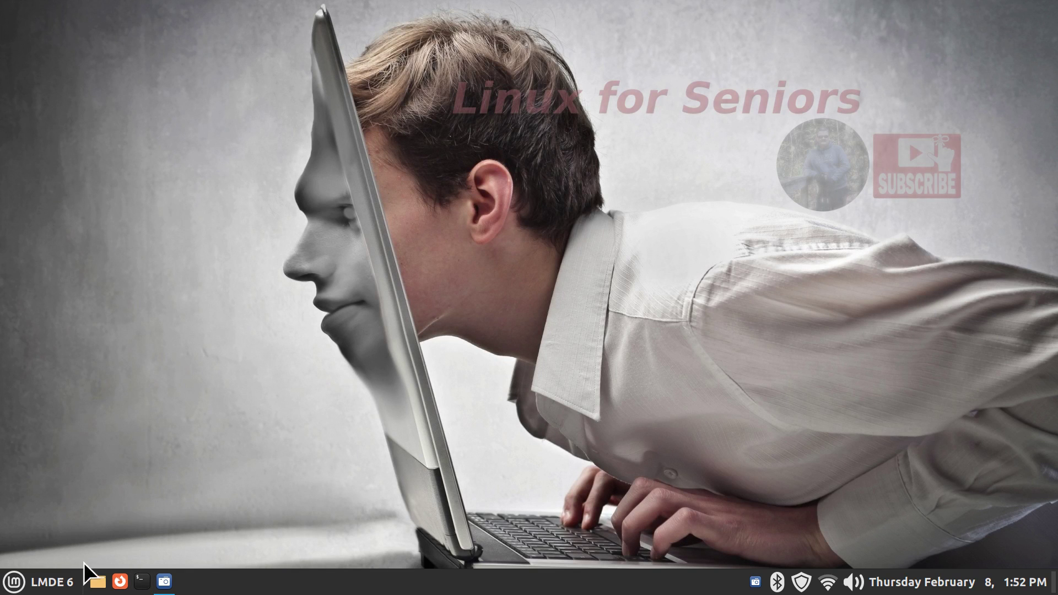
left_click(25, 581)
left_click(26, 537)
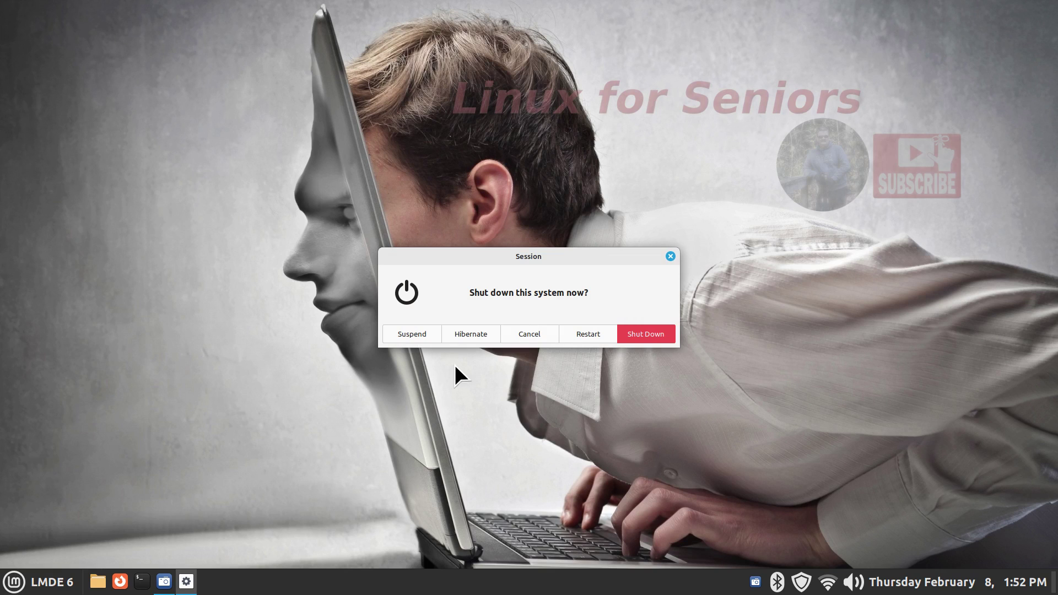
left_click(670, 257)
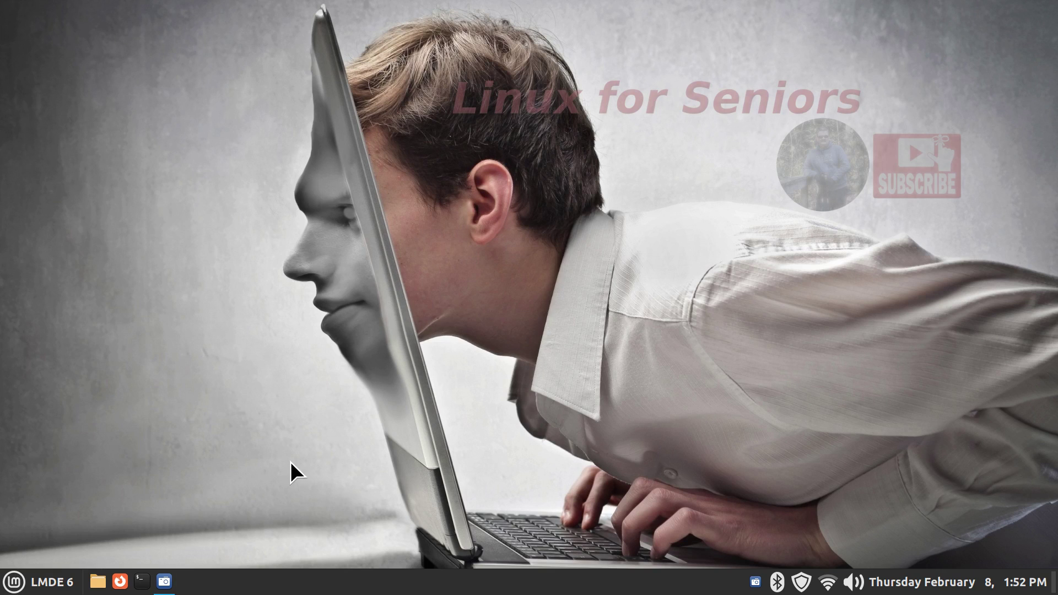
Open System Settings from the menu and scroll to Hardware and Administration.
left_click(22, 582)
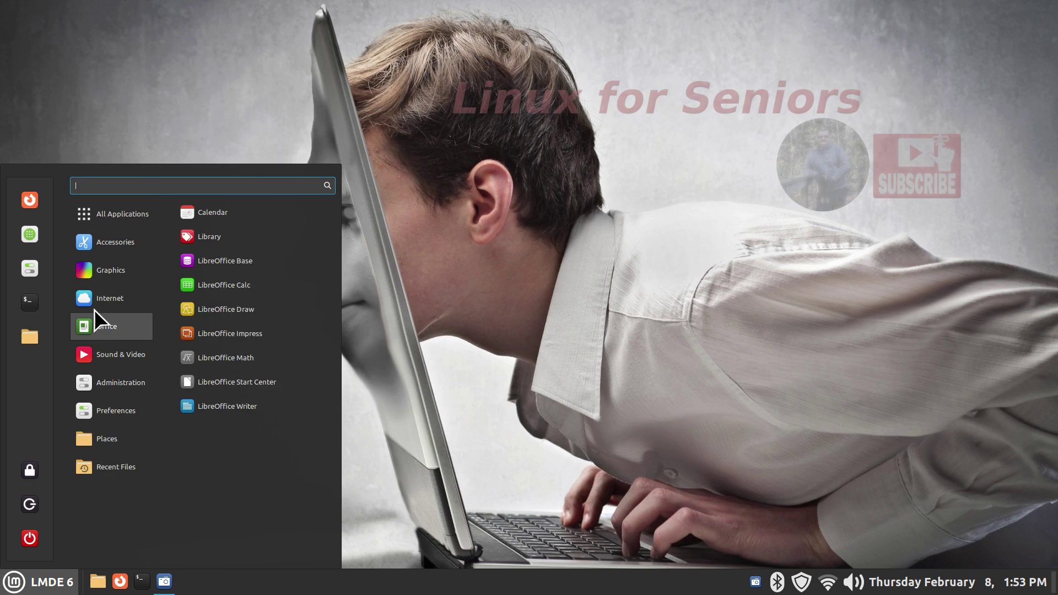
left_click(25, 266)
scroll(519, 326, "down", 5)
scroll(519, 326, "down", 2)
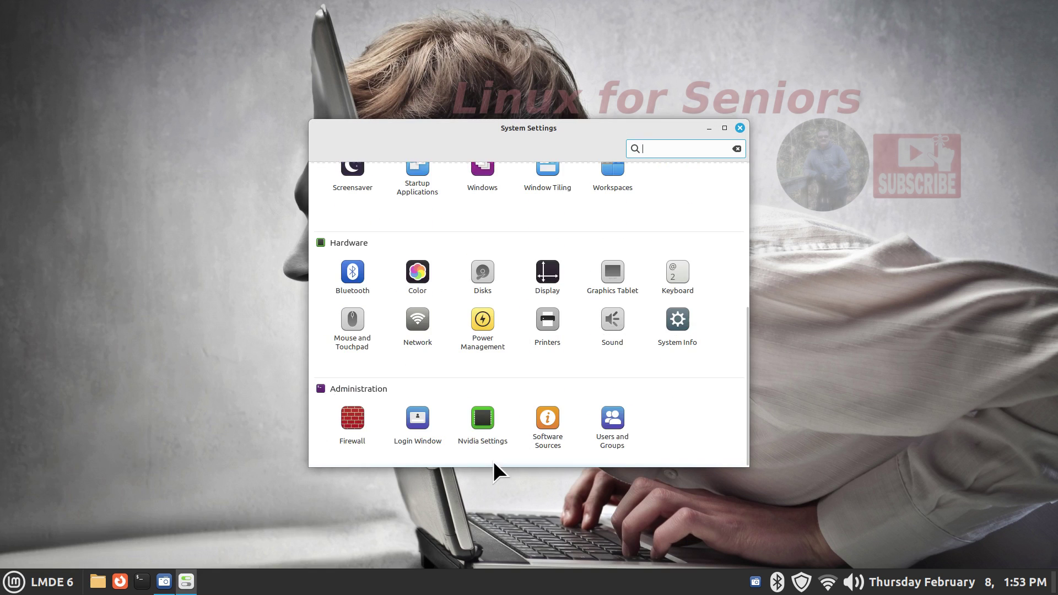
Open NVIDIA Settings, confirm driver 525.147.05, and check the GTX 1050 Ti's 4096 MB memory.
left_click(485, 421)
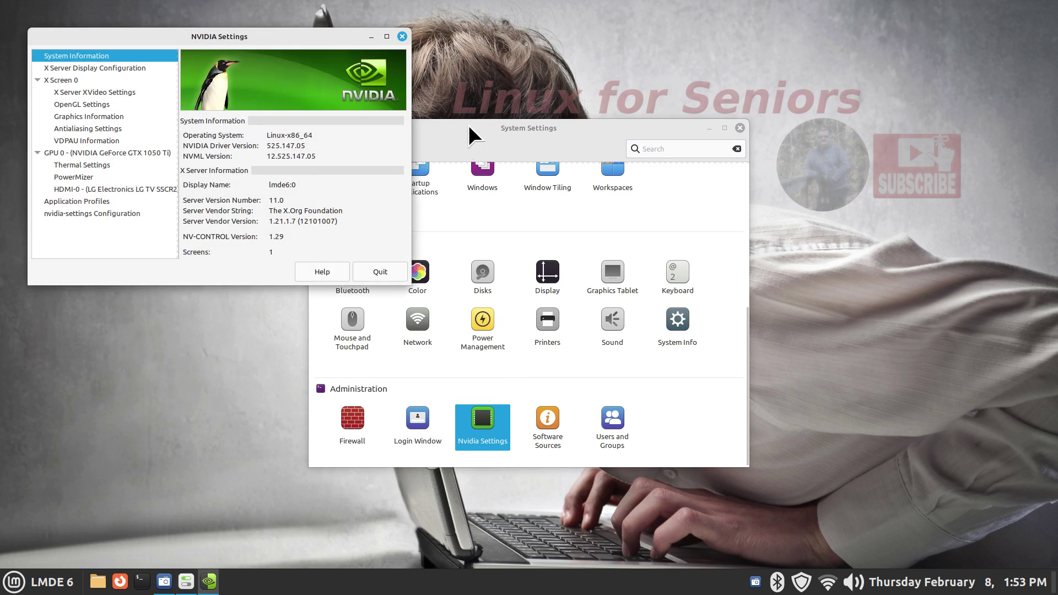
left_click_drag(246, 41, 231, 198)
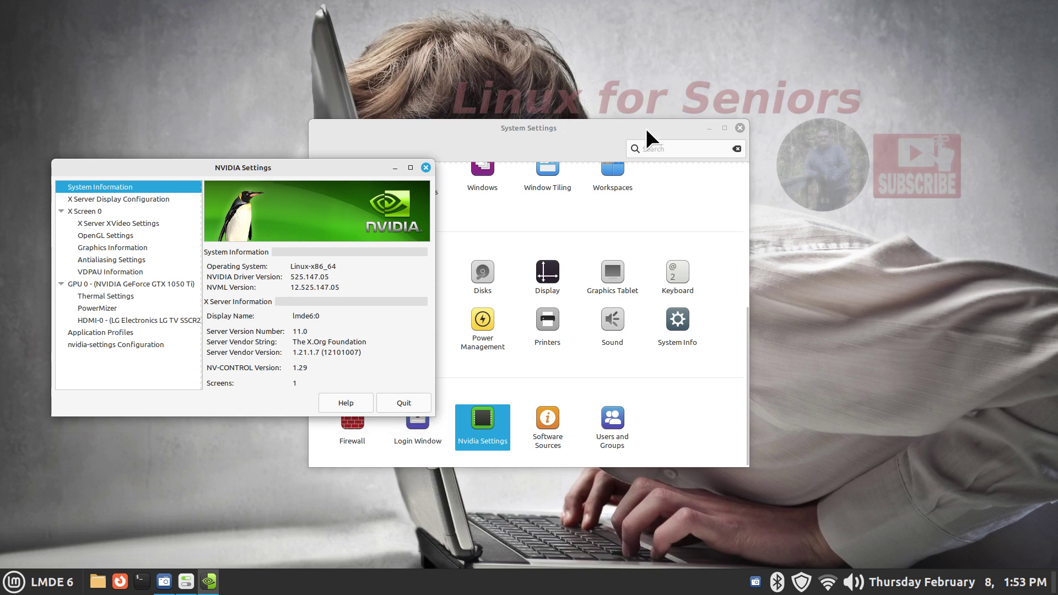
left_click(739, 128)
left_click_drag(286, 165, 537, 197)
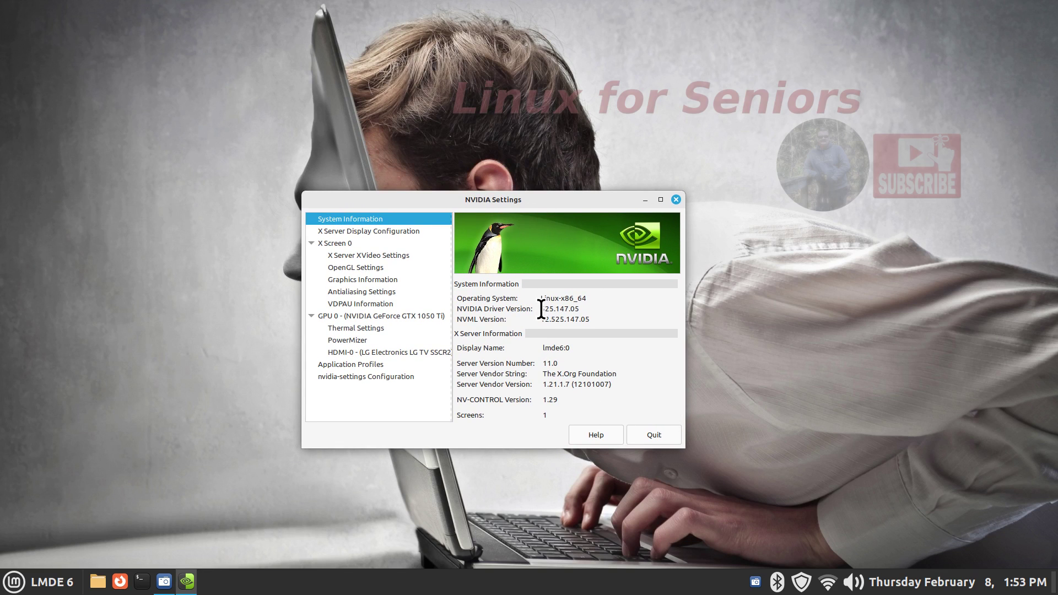
left_click_drag(540, 308, 580, 309)
left_click(362, 315)
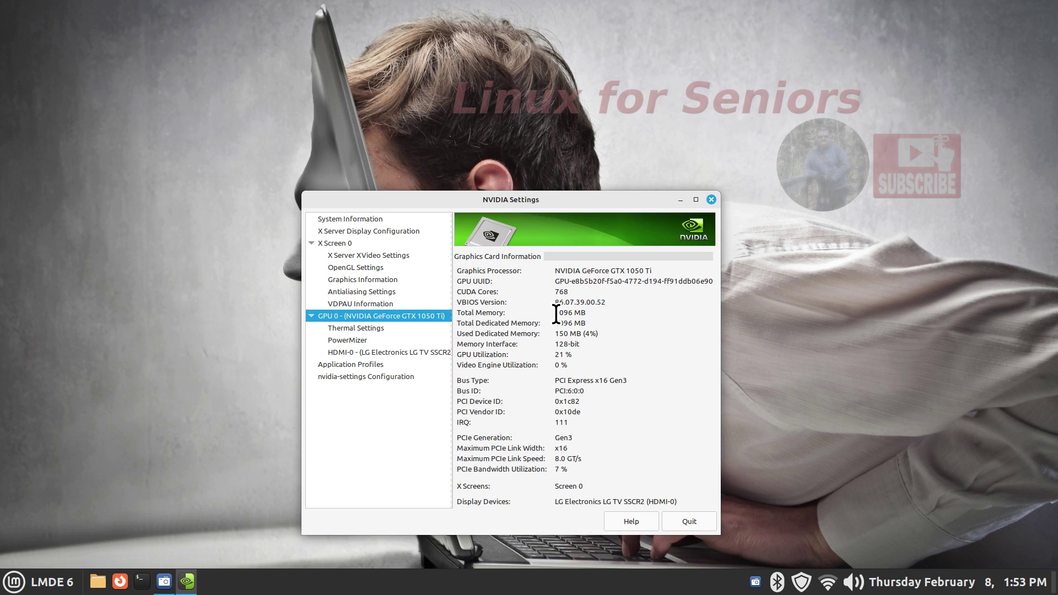
left_click_drag(553, 312, 598, 327)
Quit NVIDIA Settings and open the Display page of System Settings.
left_click(689, 521)
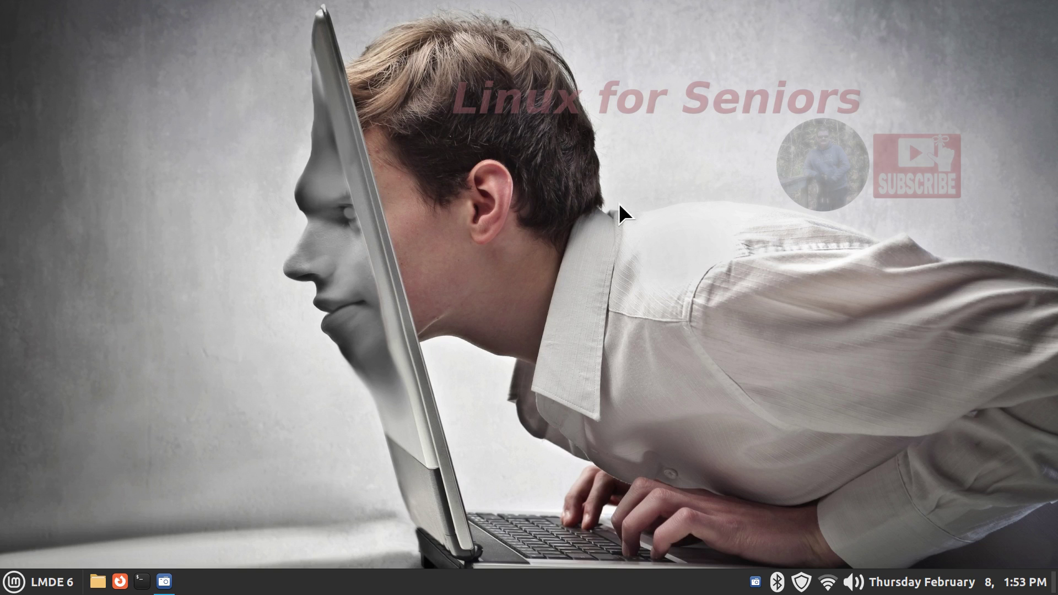
right_click(261, 582)
left_click(239, 561)
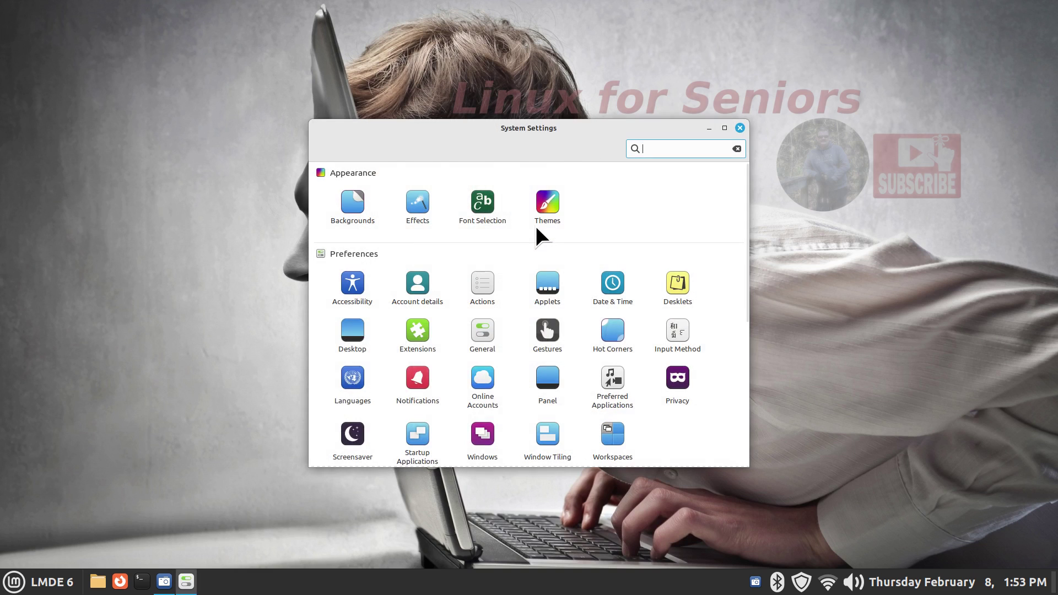
scroll(539, 237, "down", 7)
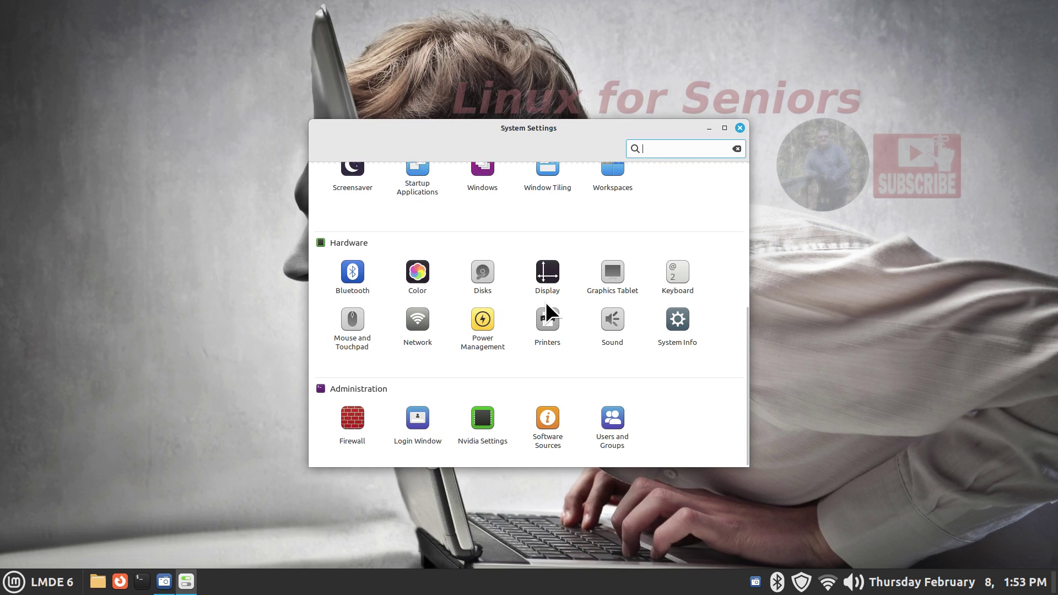
left_click(544, 270)
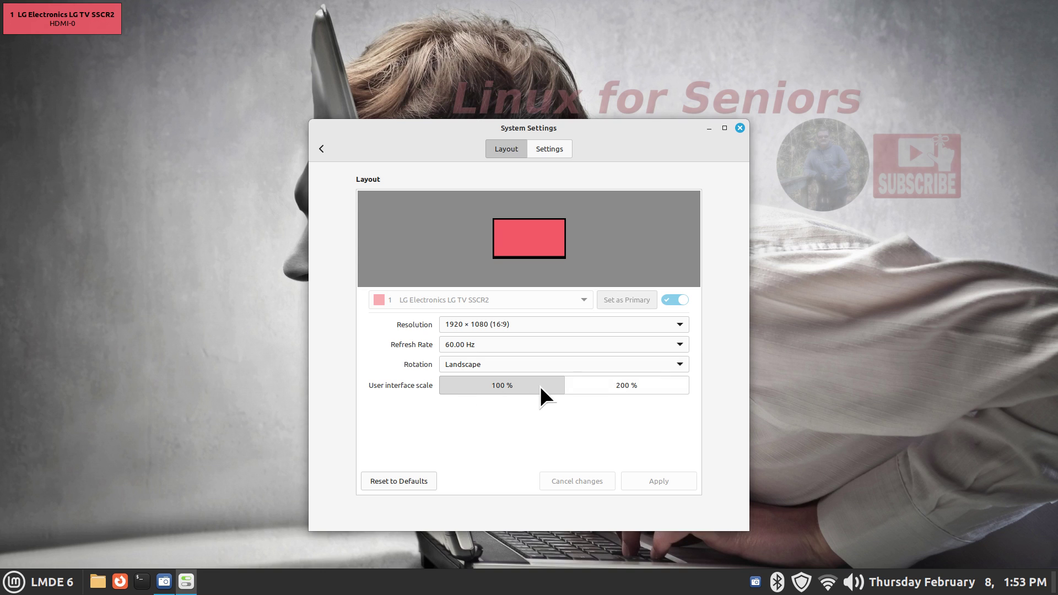
Try 3840 × 2160, return to 1920 × 1080, discard the changes, and close settings.
left_click(502, 325)
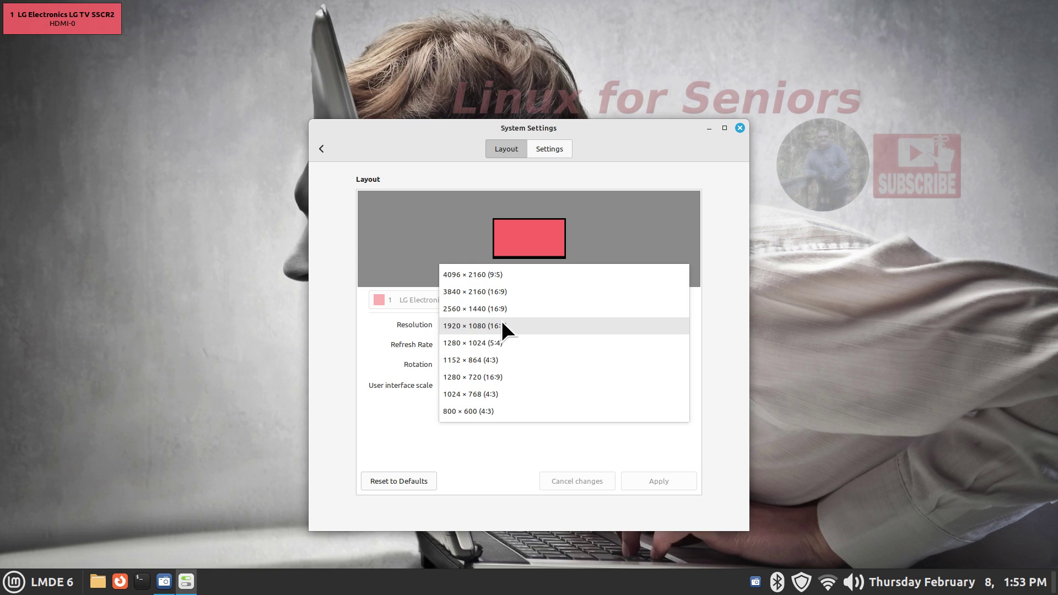
left_click(507, 292)
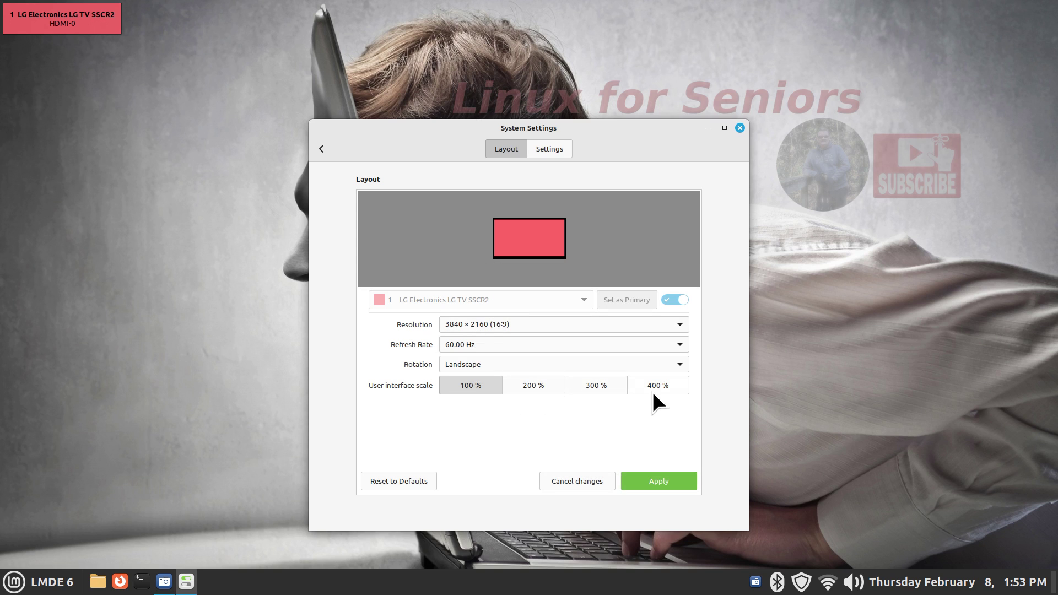
left_click(499, 326)
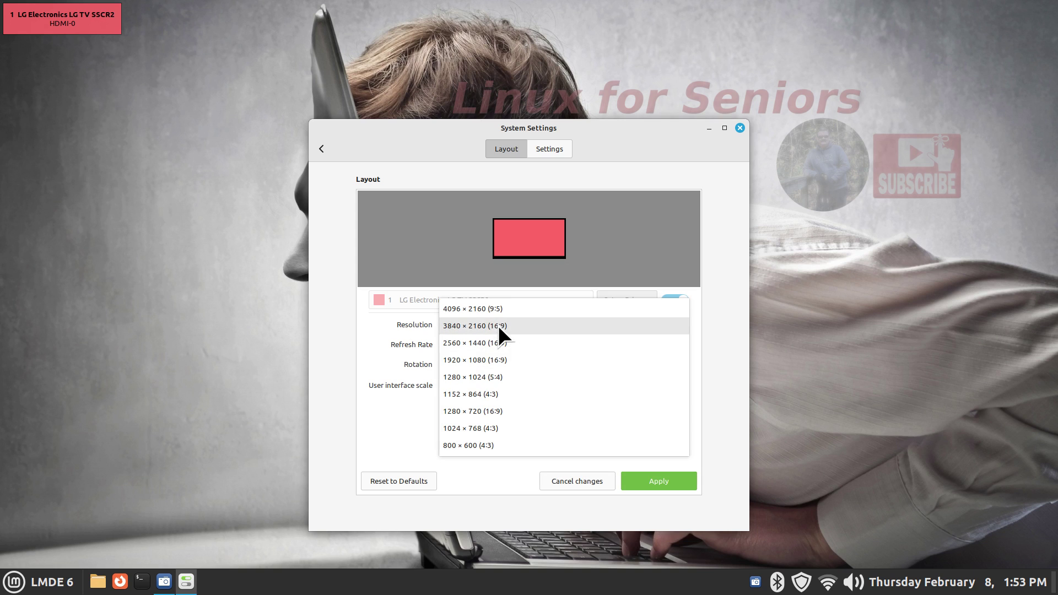
left_click(499, 362)
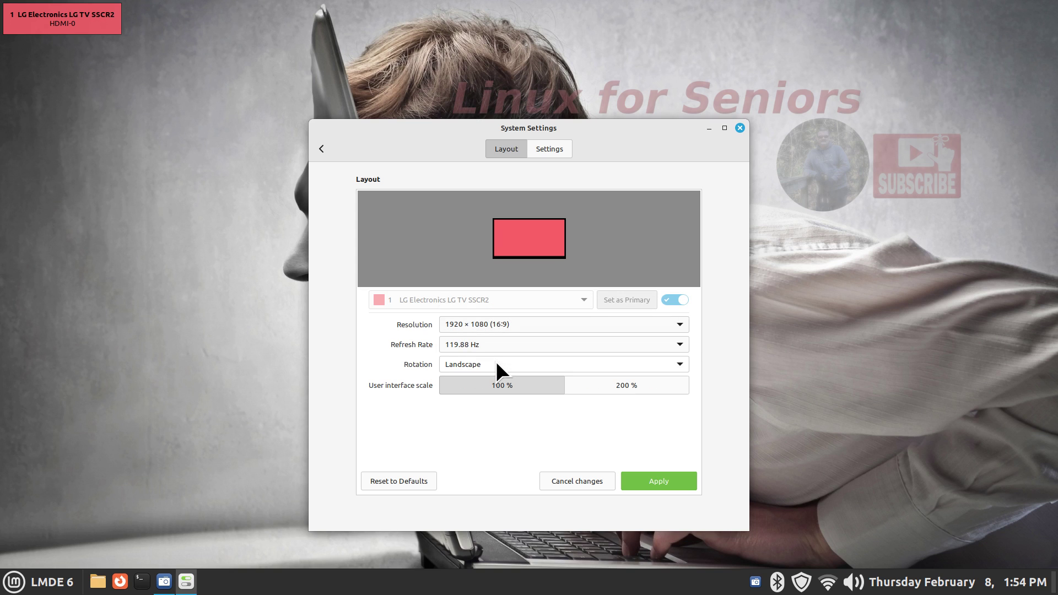
left_click(574, 478)
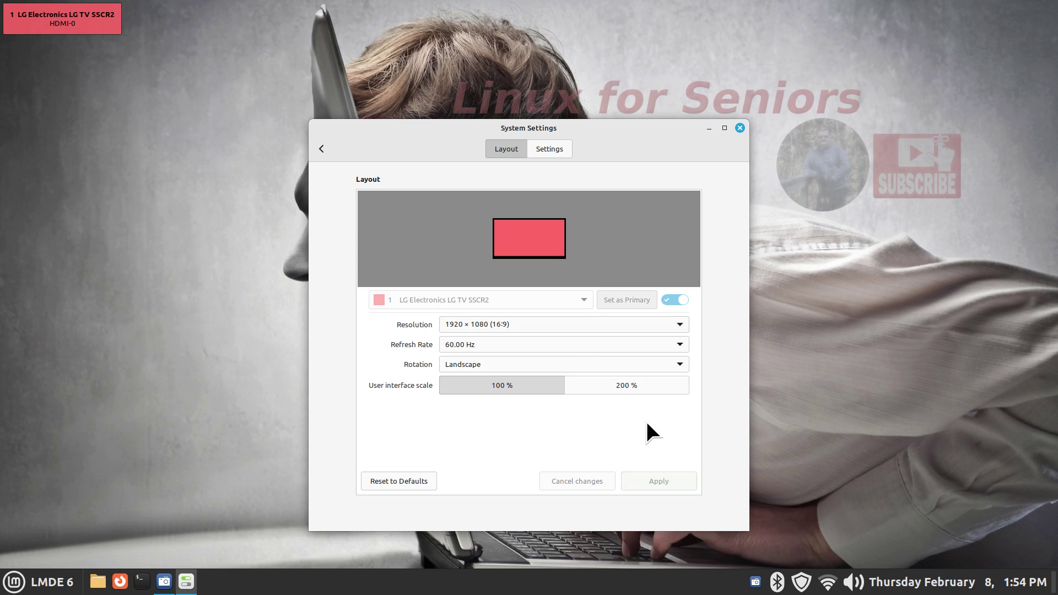
left_click(741, 129)
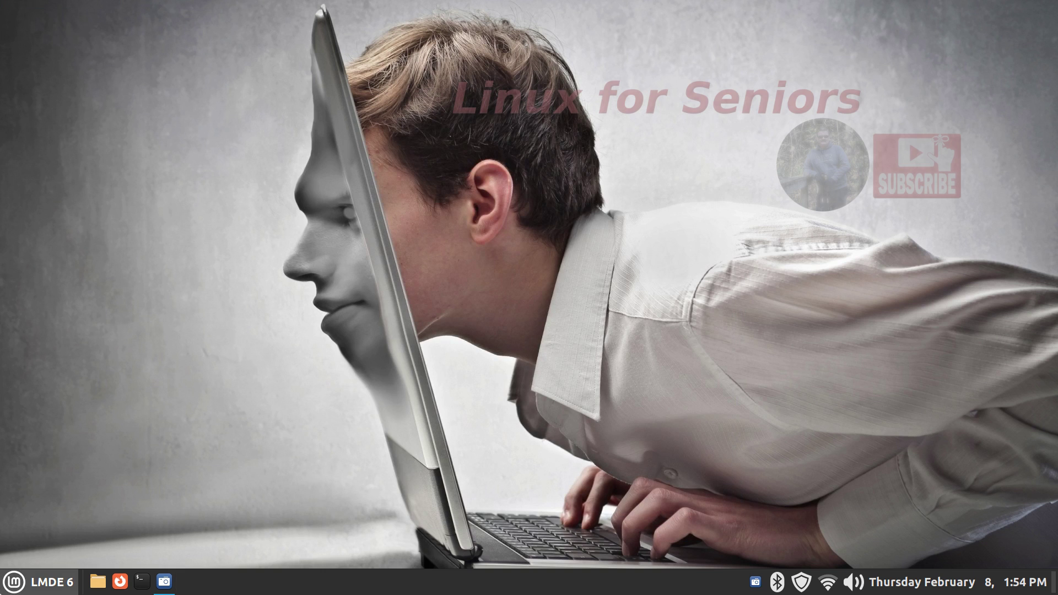
left_click(14, 581)
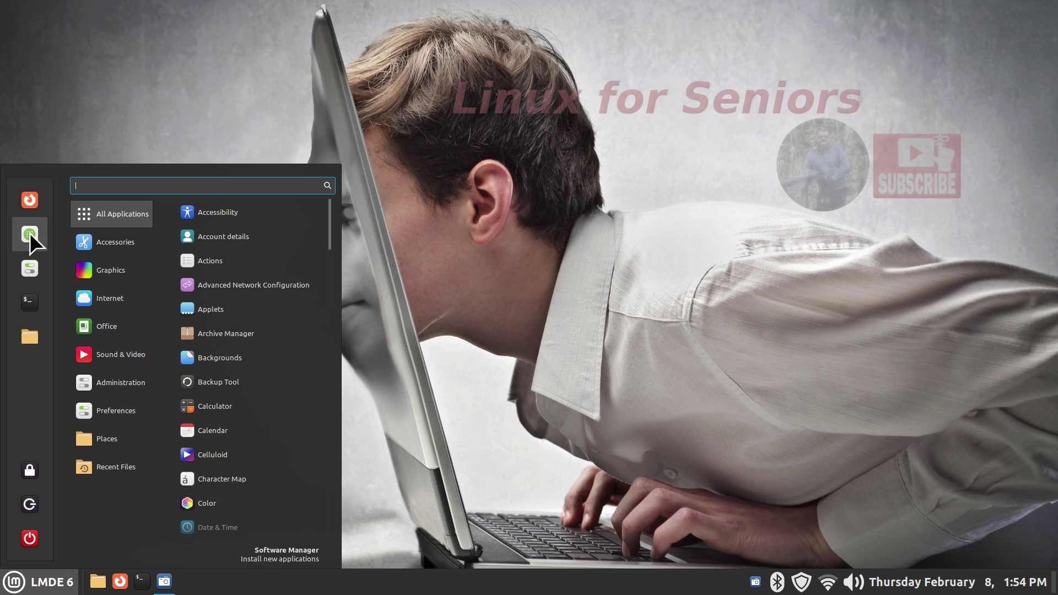
left_click(29, 233)
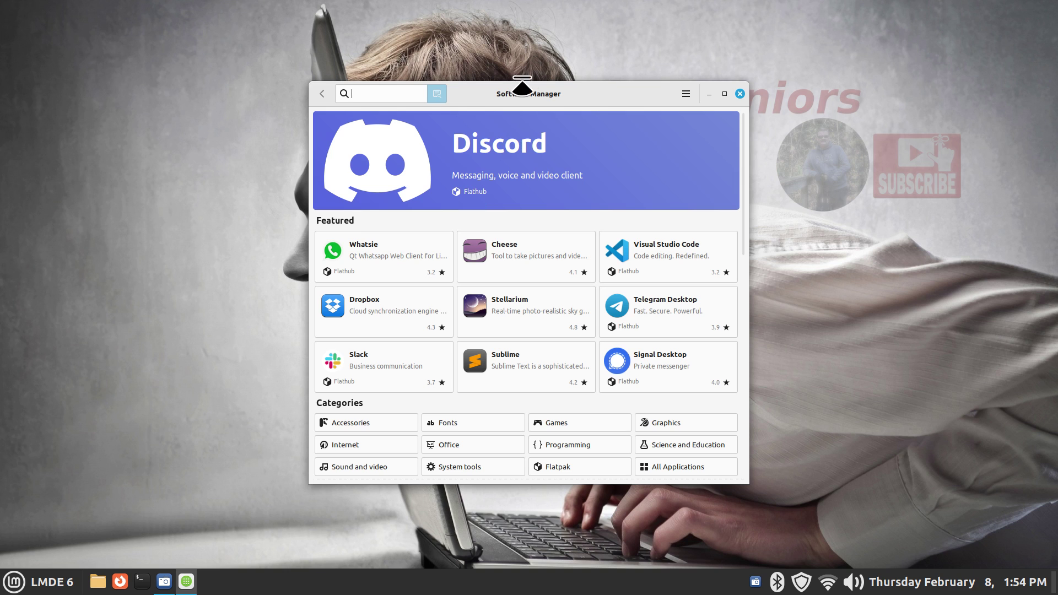
left_click_drag(471, 90, 418, 98)
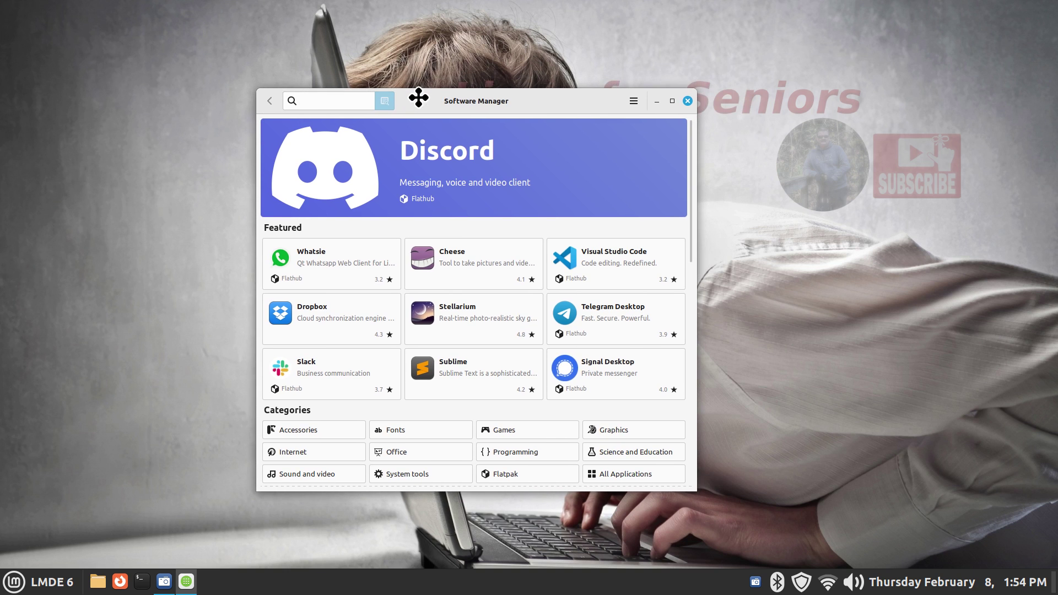
right_click(462, 584)
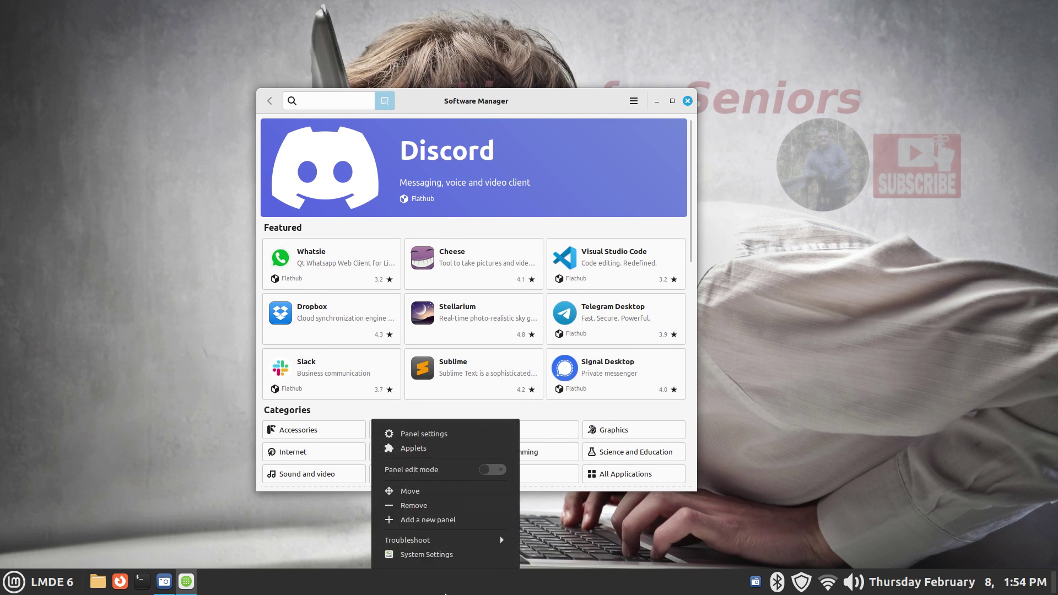
left_click(456, 556)
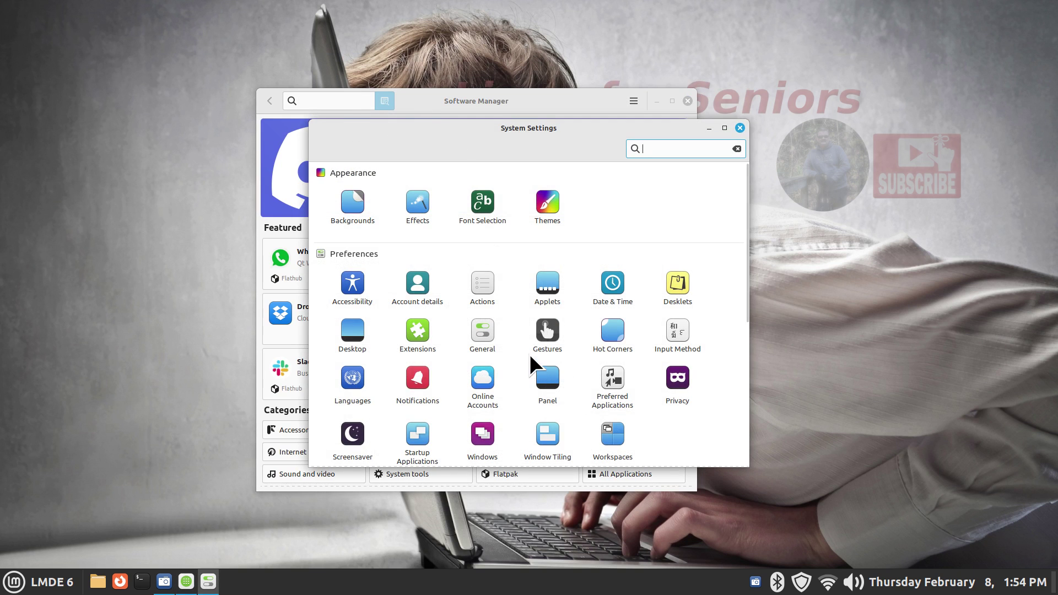
scroll(530, 364, "down", 5)
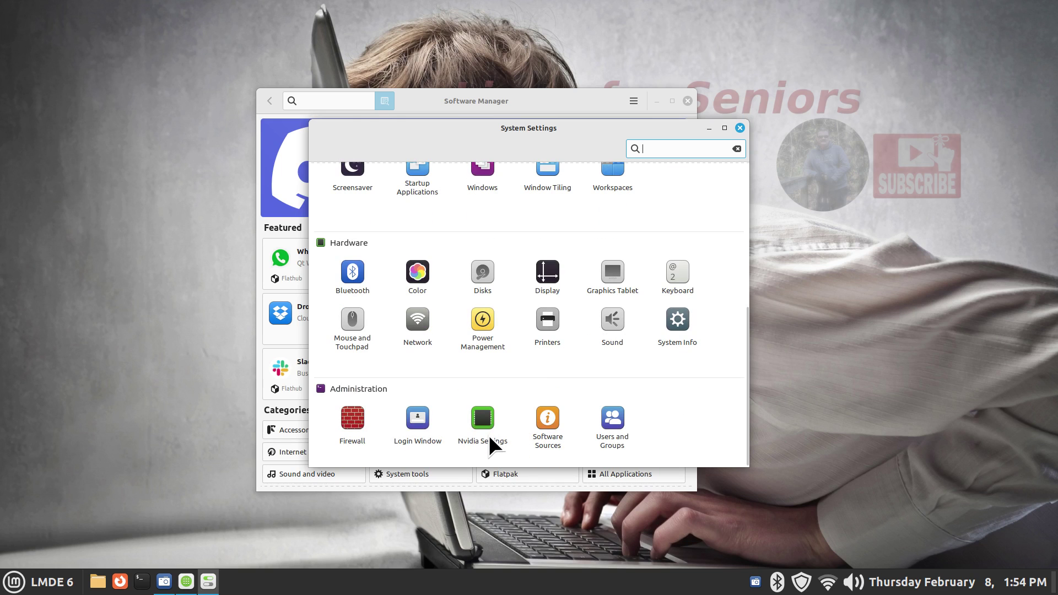
left_click(483, 420)
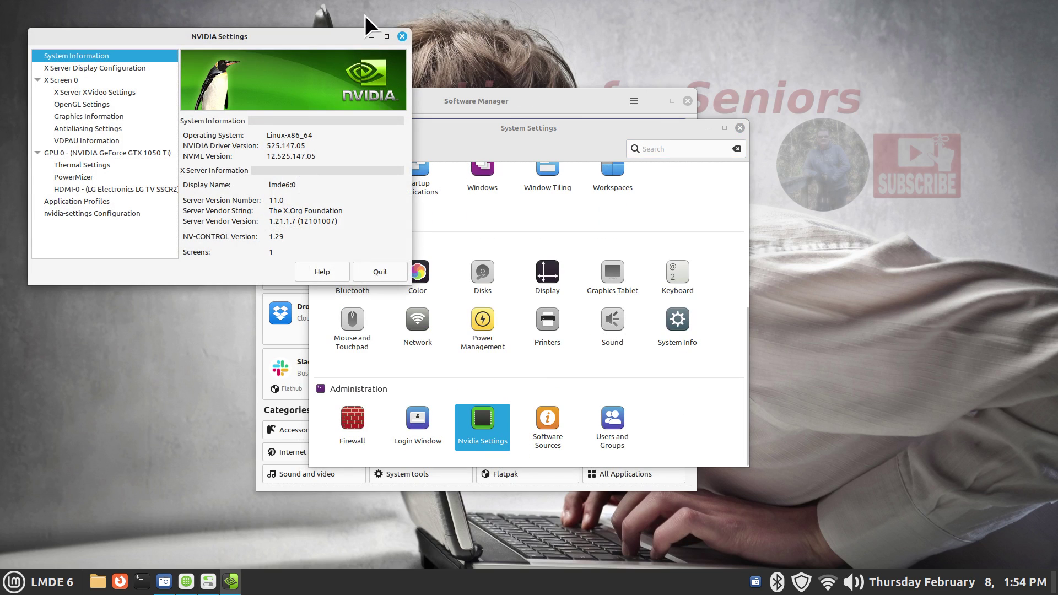
left_click(402, 36)
left_click(739, 128)
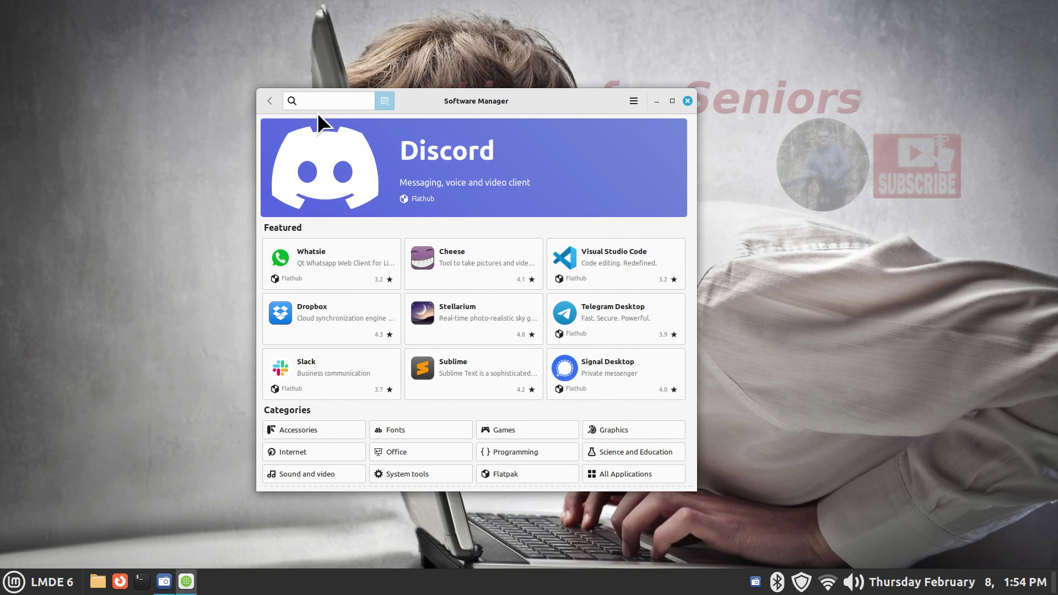
Search Software Manager for nvidia-driver.
type("nvidi")
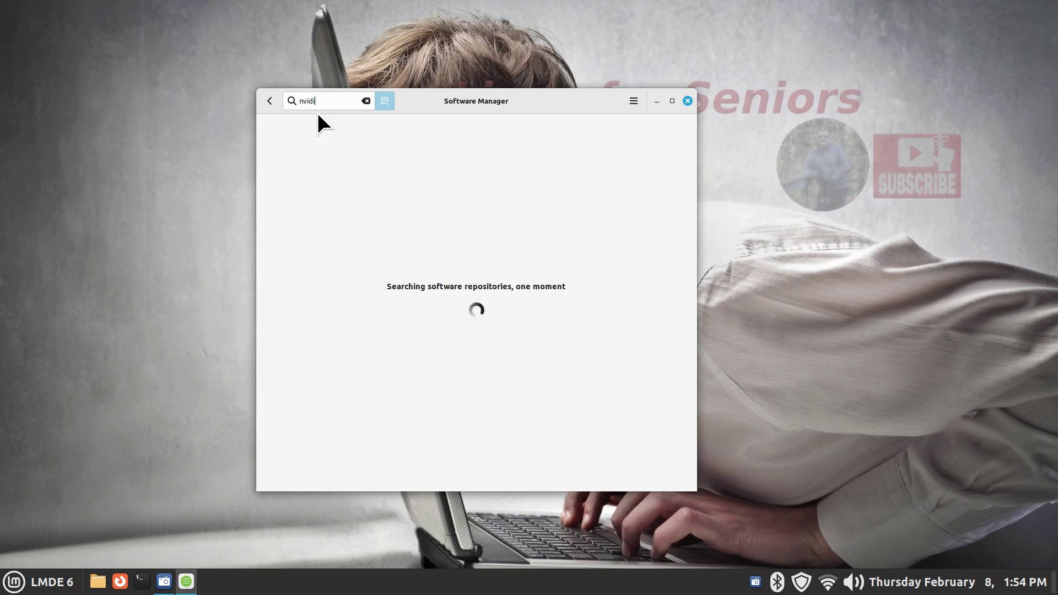
type("a-")
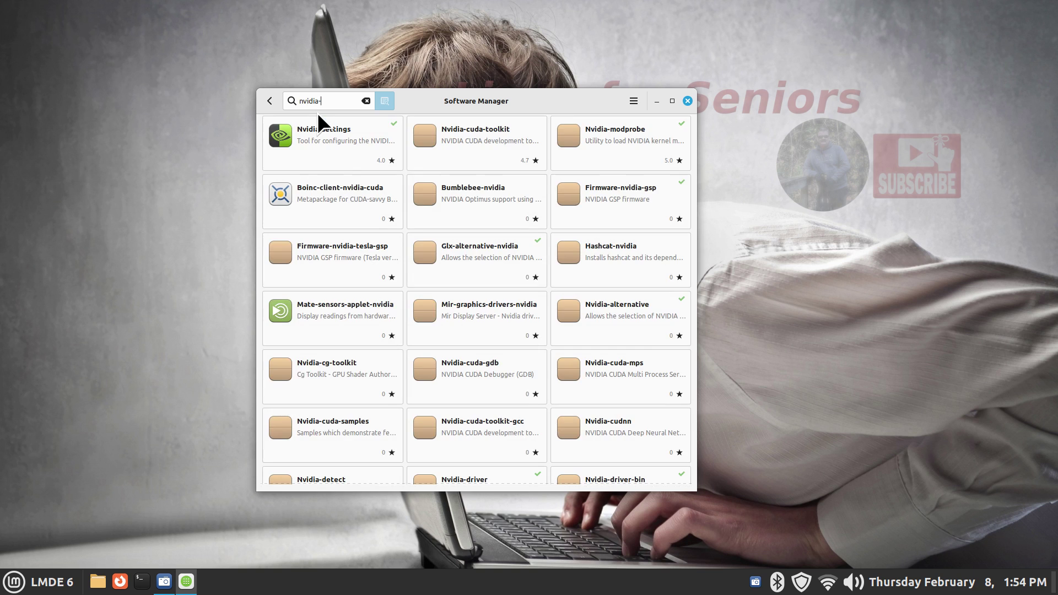
type("driver")
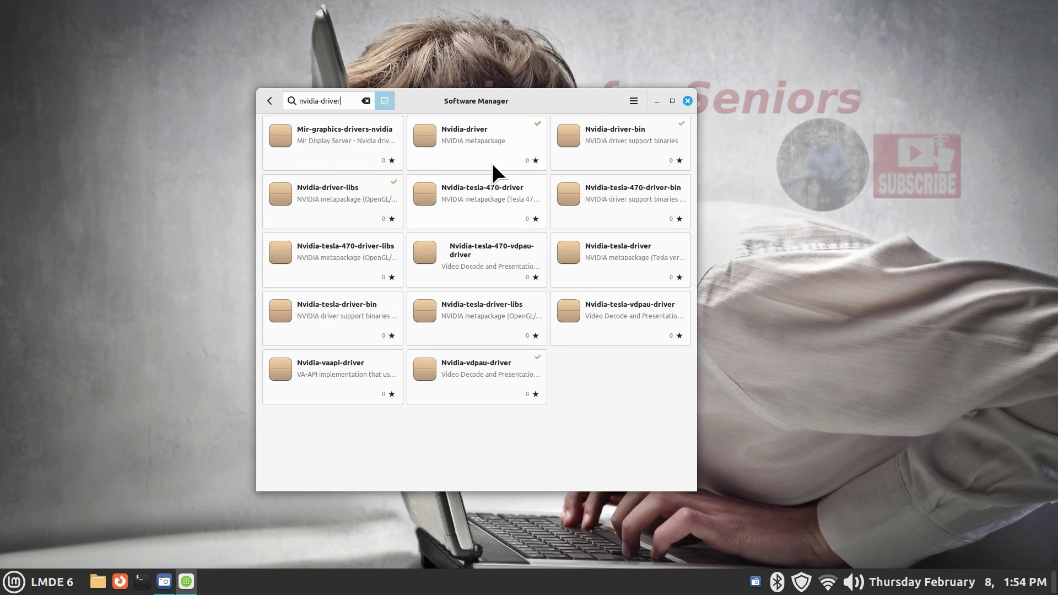
View the Nvidia-driver package details, then open and close System Settings.
left_click(485, 134)
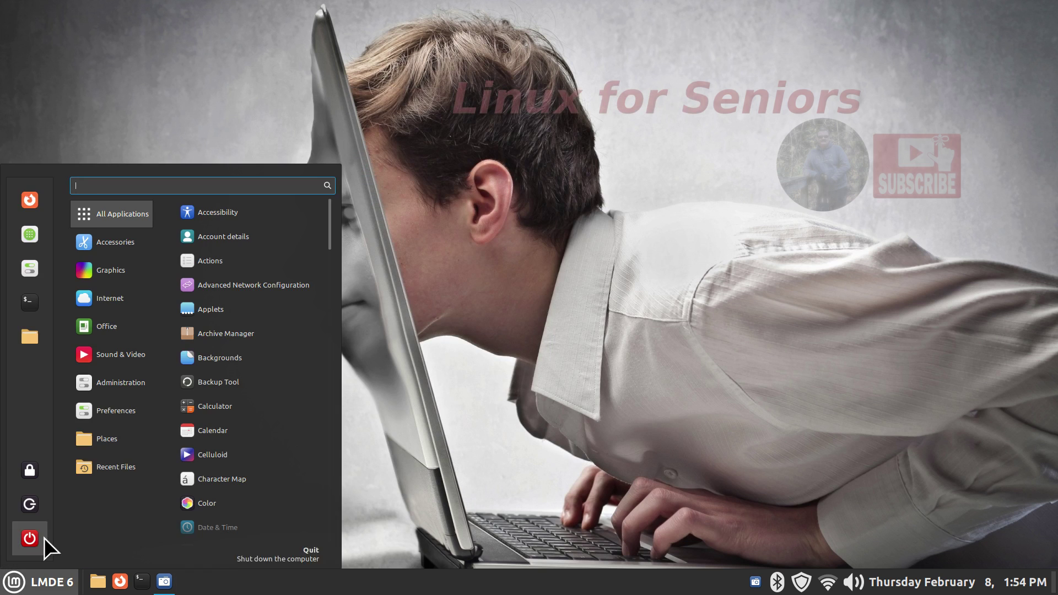
left_click(30, 269)
scroll(602, 420, "down", 5)
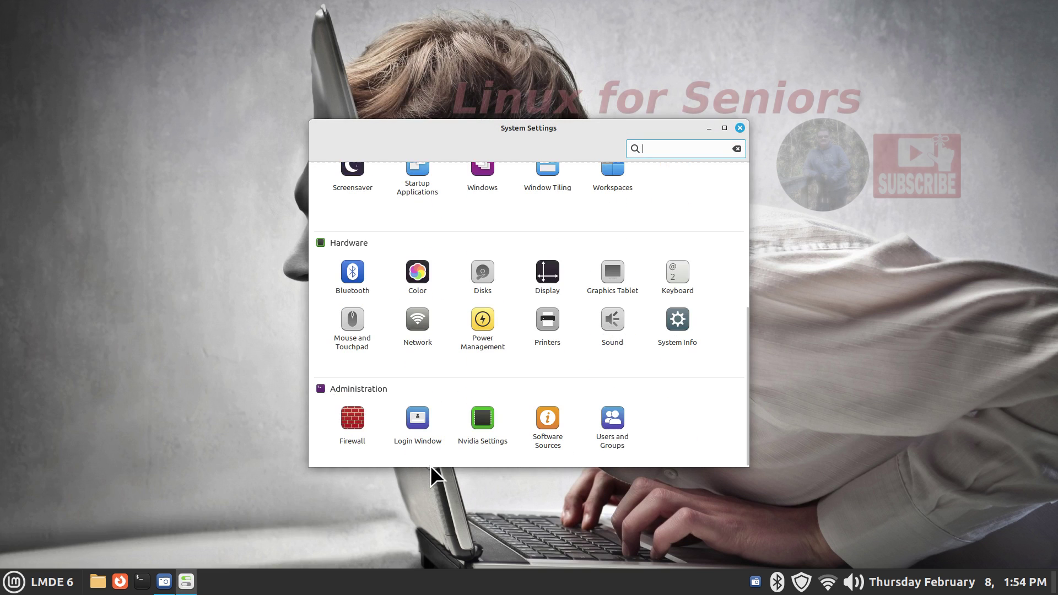
left_click(739, 128)
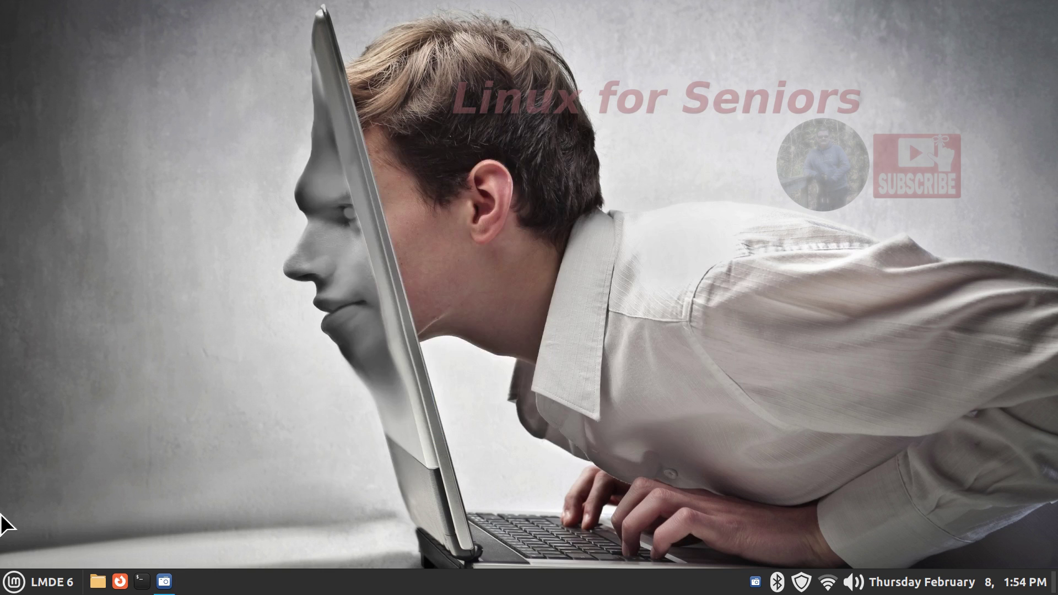
Restart Software Manager, search nvidia, and view the Nvidia-settings package page.
left_click(13, 582)
left_click(27, 234)
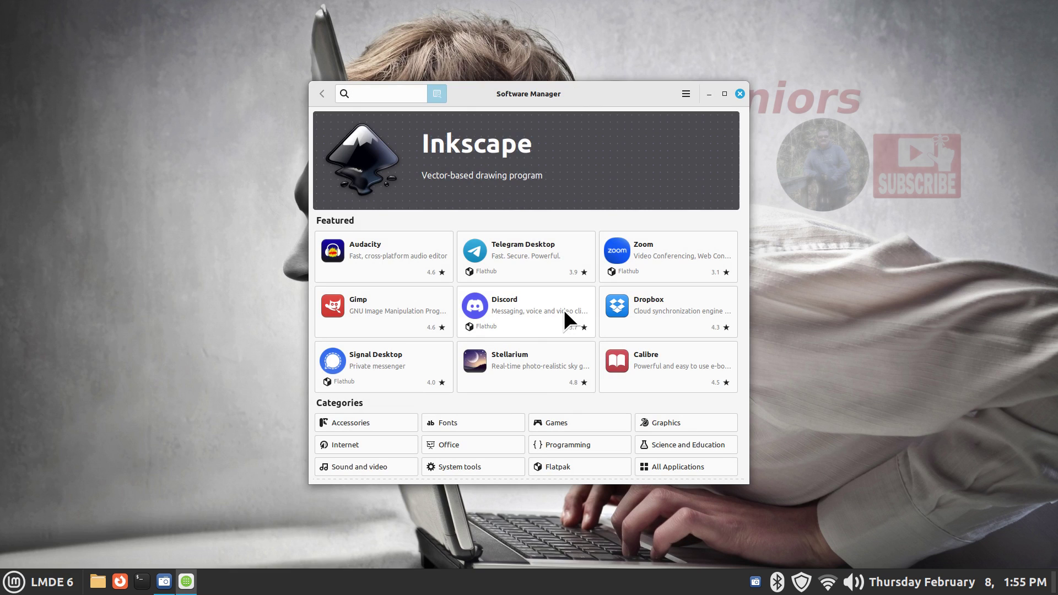
type("nvidia")
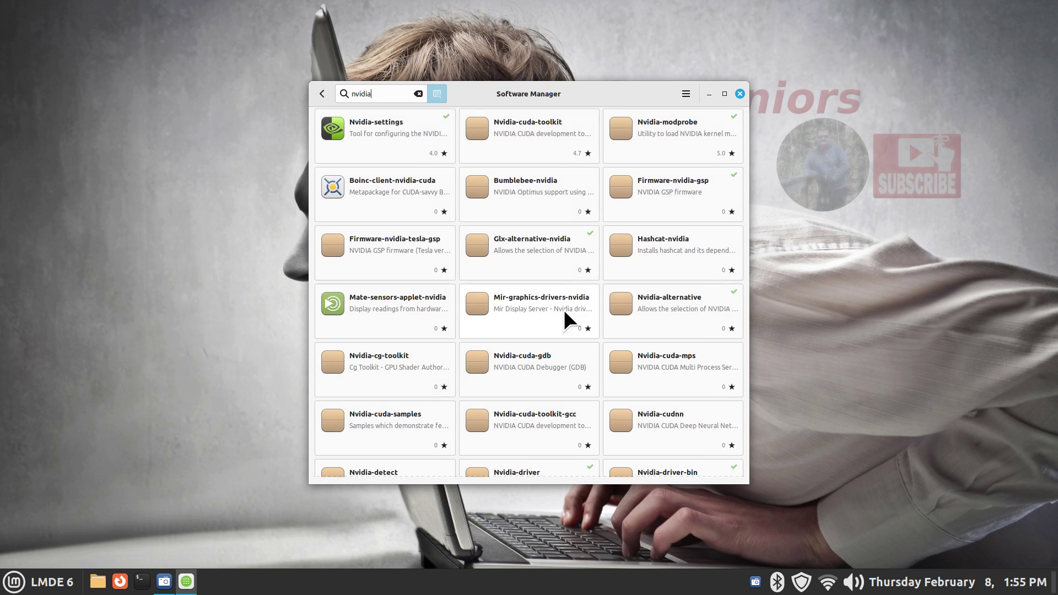
left_click(398, 121)
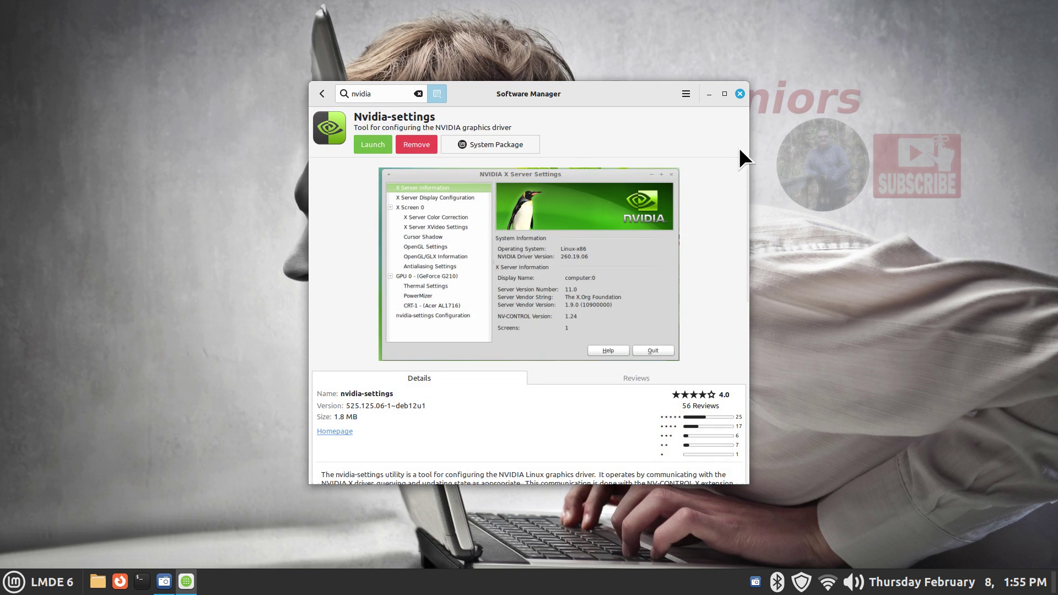
left_click(739, 94)
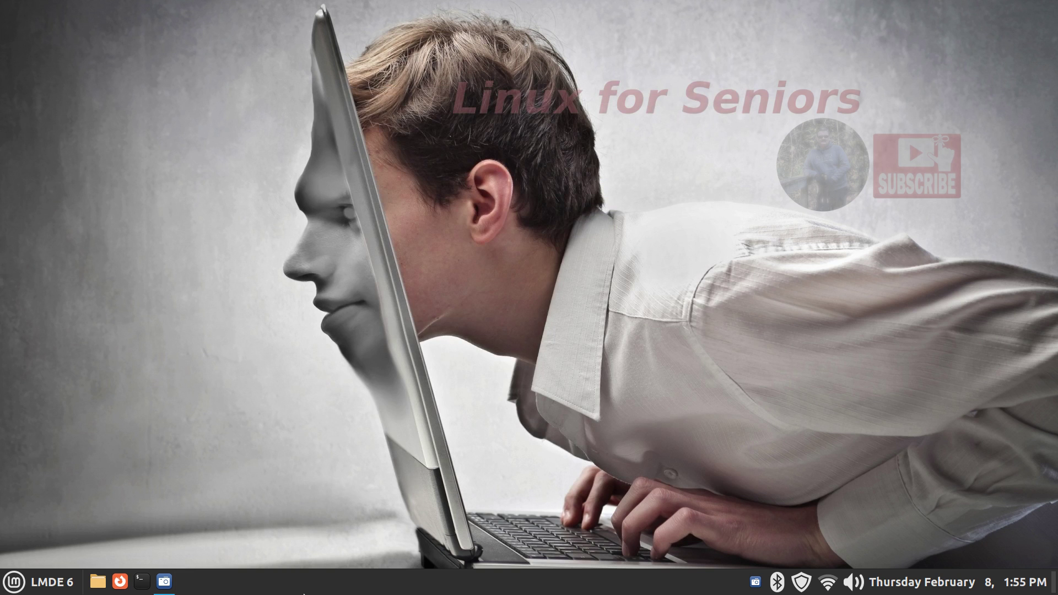
left_click(142, 580)
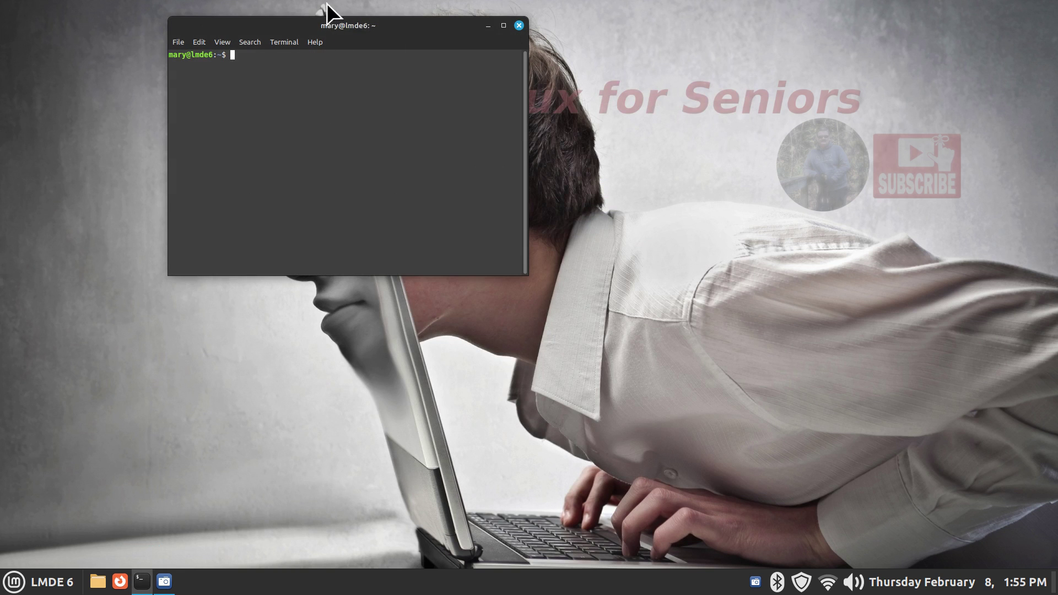
left_click_drag(353, 27, 385, 110)
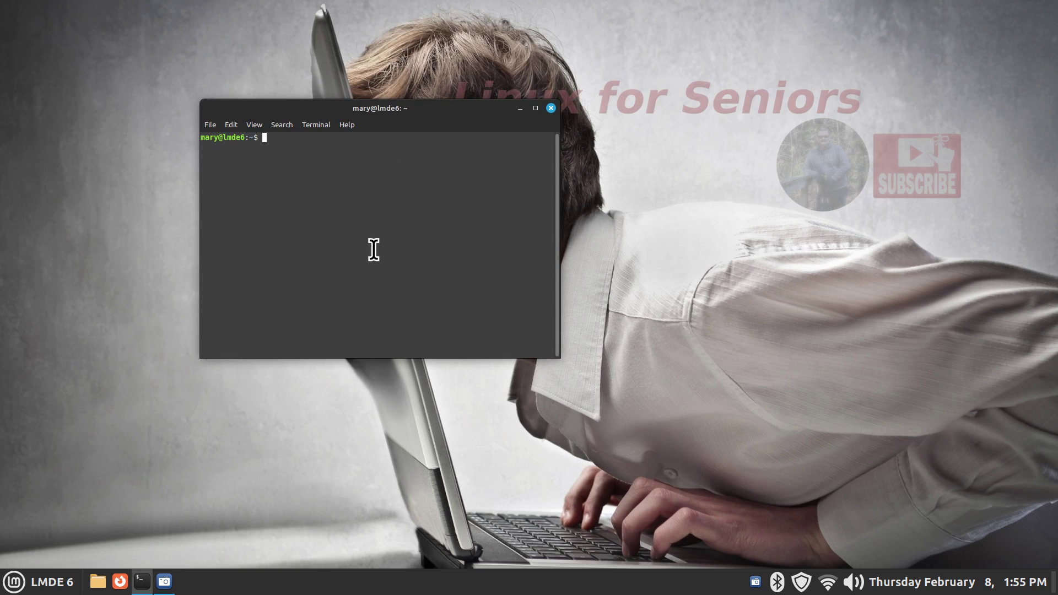
type("history")
key("Return")
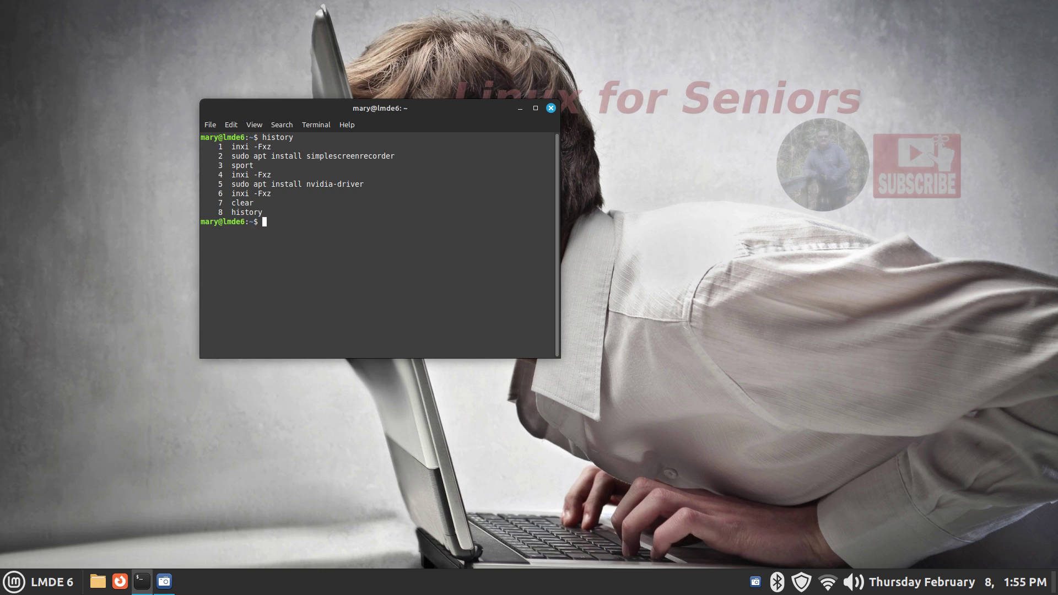
key("ctrl+plus")
key("ctrl+plus")
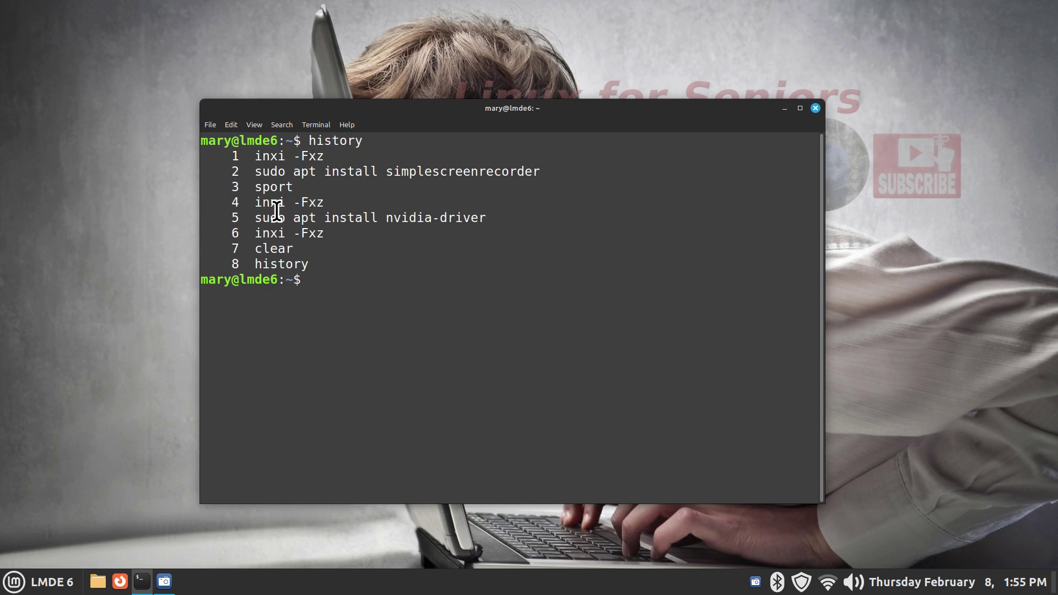
left_click_drag(252, 219, 487, 218)
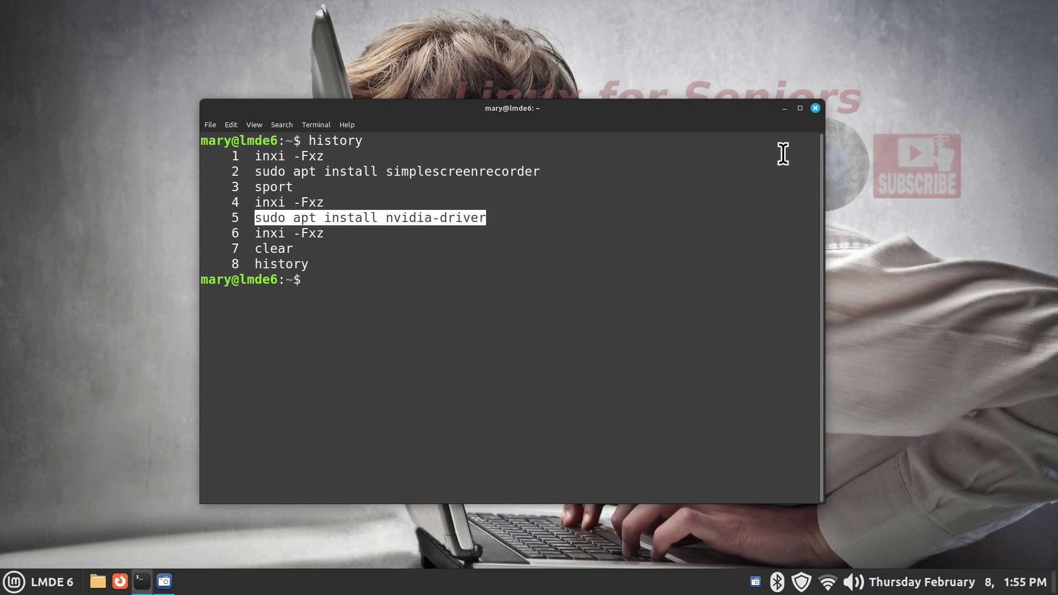
left_click(816, 108)
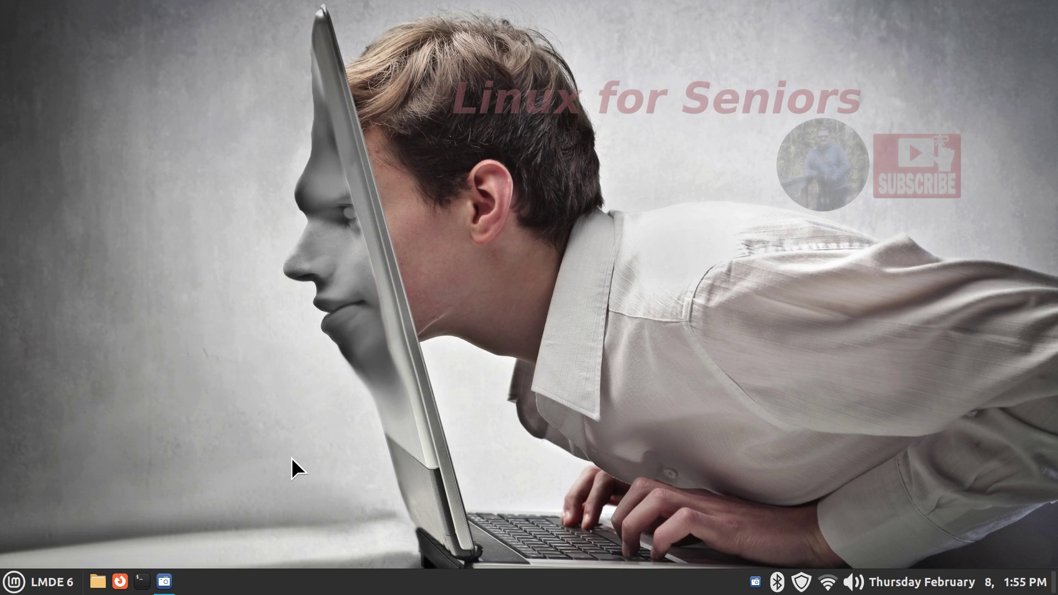
right_click(306, 581)
left_click(311, 558)
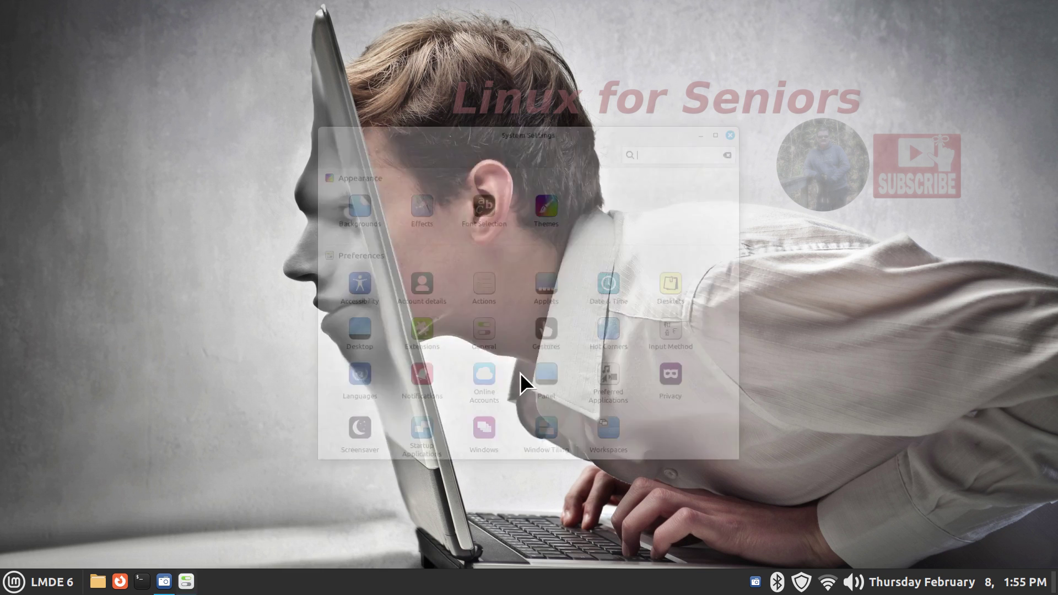
scroll(541, 357, "down", 5)
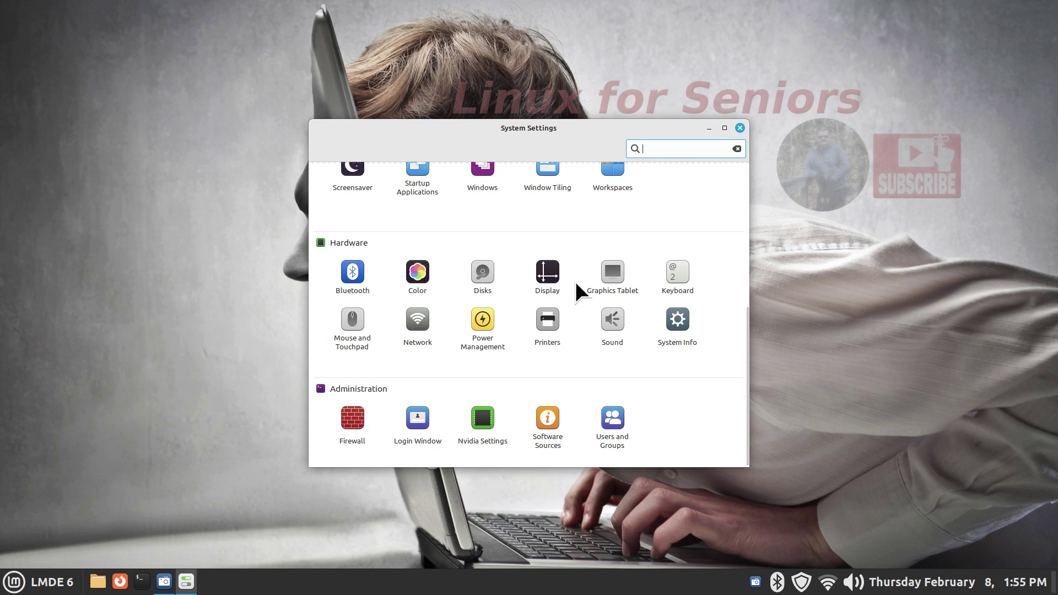
left_click(544, 267)
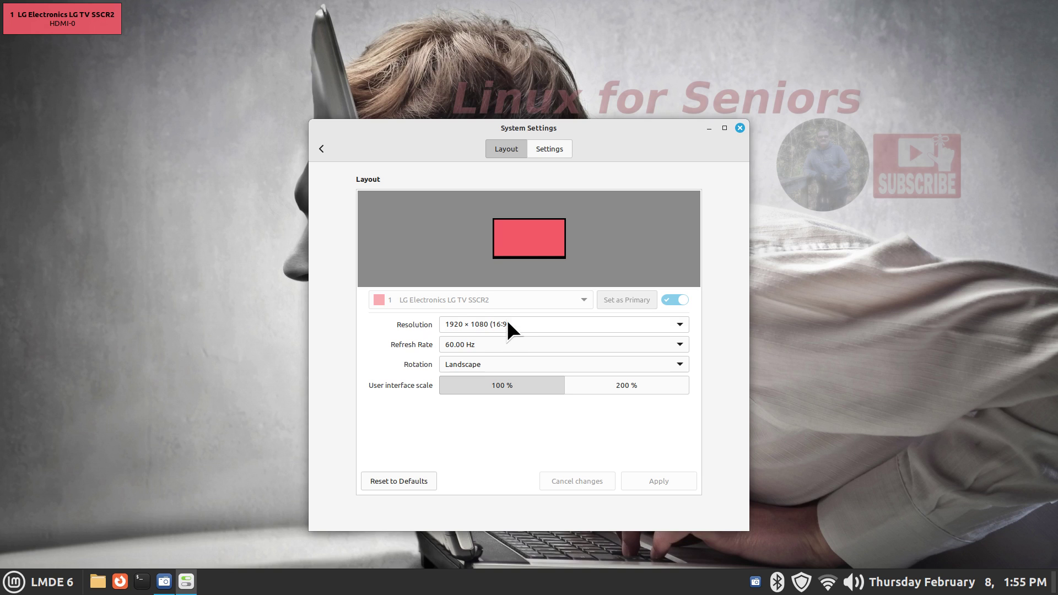
left_click(507, 325)
left_click(507, 326)
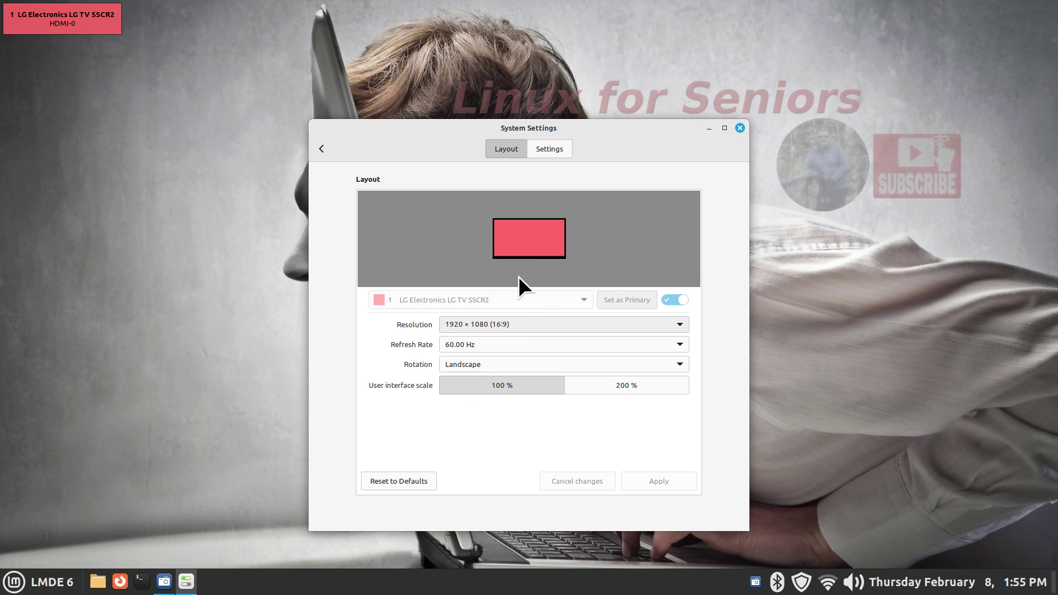
left_click(321, 149)
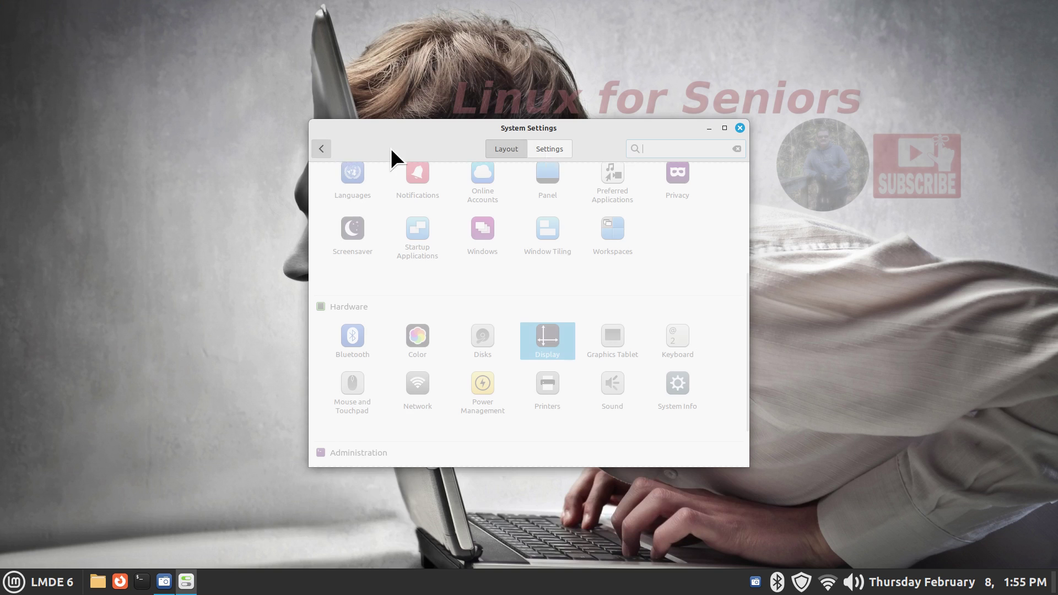
left_click(740, 128)
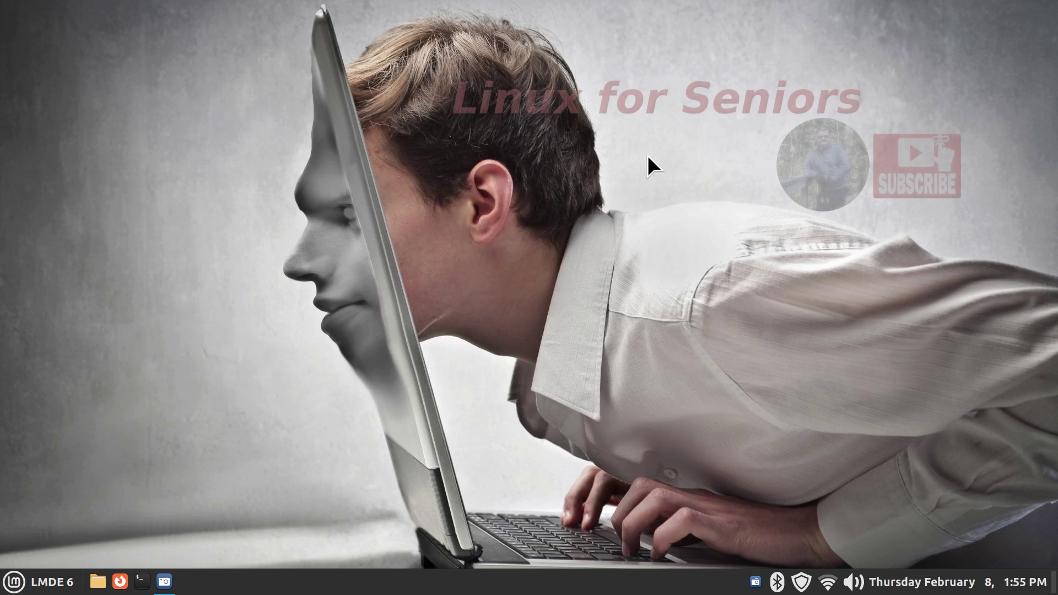